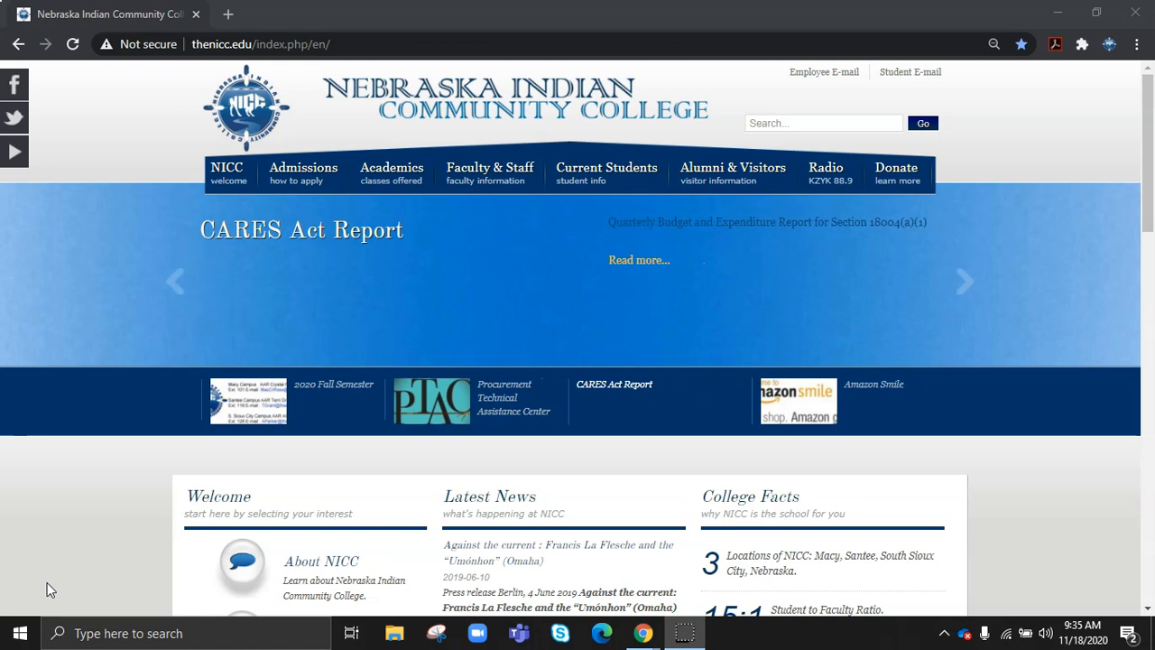
# - Sign in to Student E-mail with the student account and its password
pyautogui.click(1045, 127)
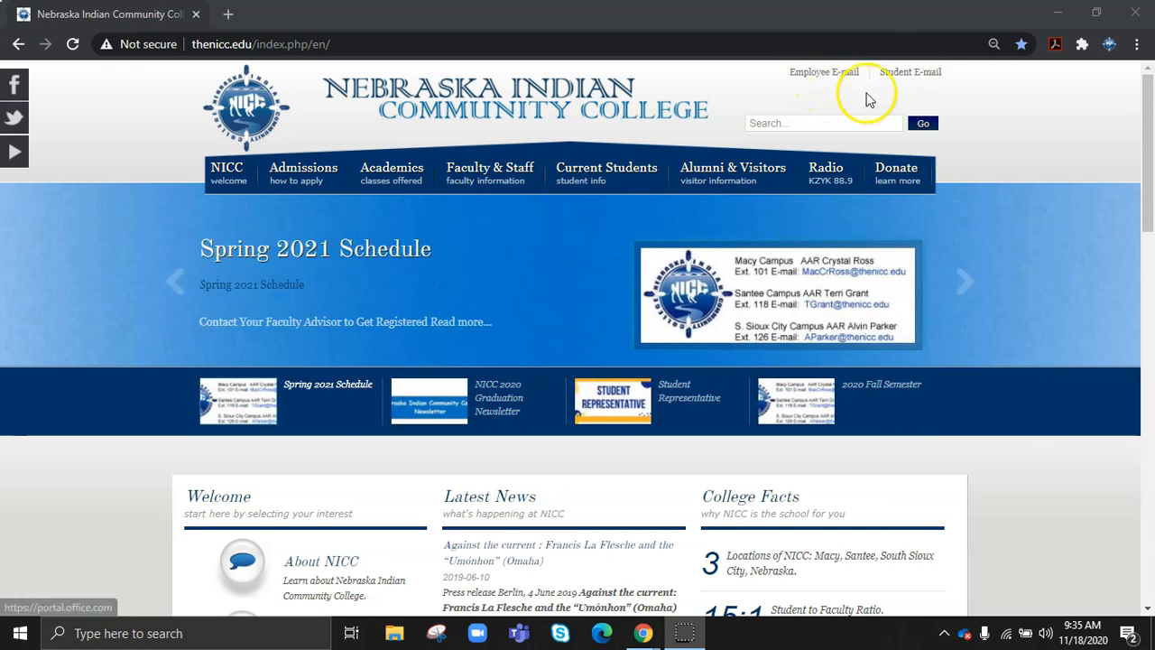
pyautogui.click(899, 77)
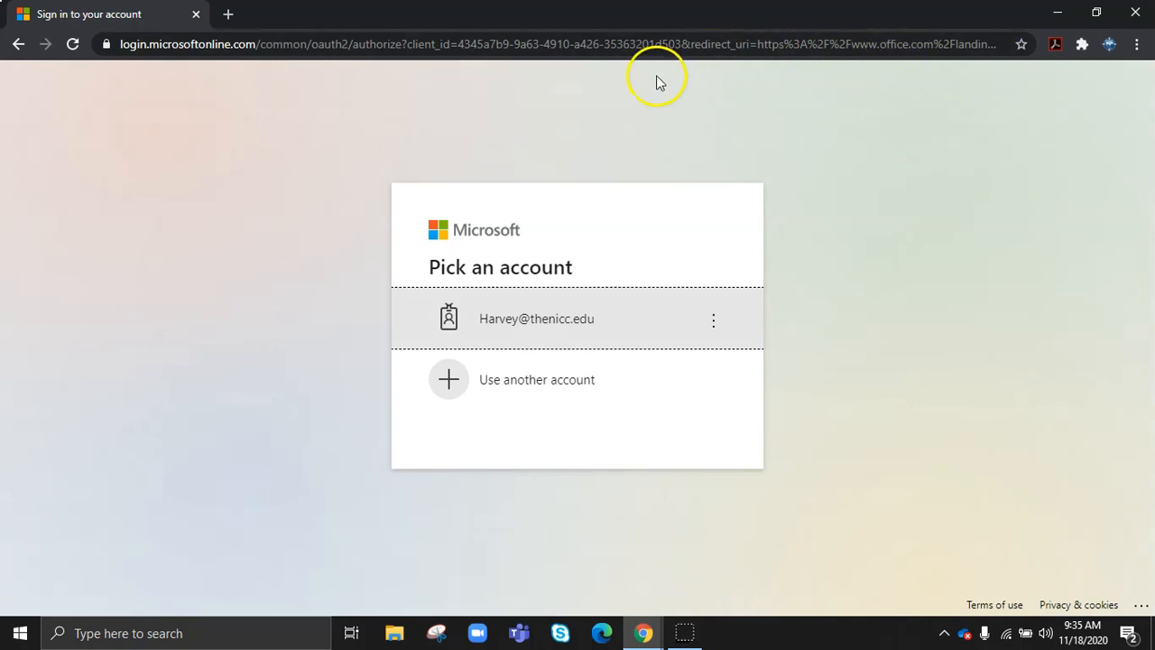
pyautogui.click(549, 321)
pyautogui.click(466, 321)
pyautogui.hotkey('ctrl', 'v')
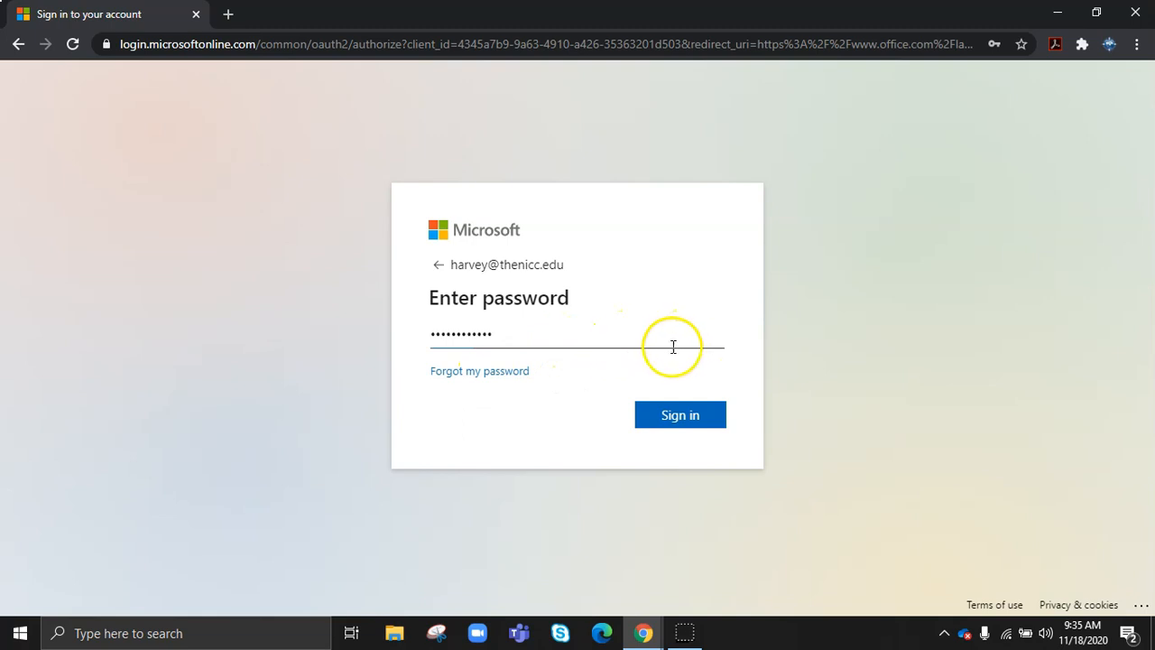
pyautogui.click(667, 418)
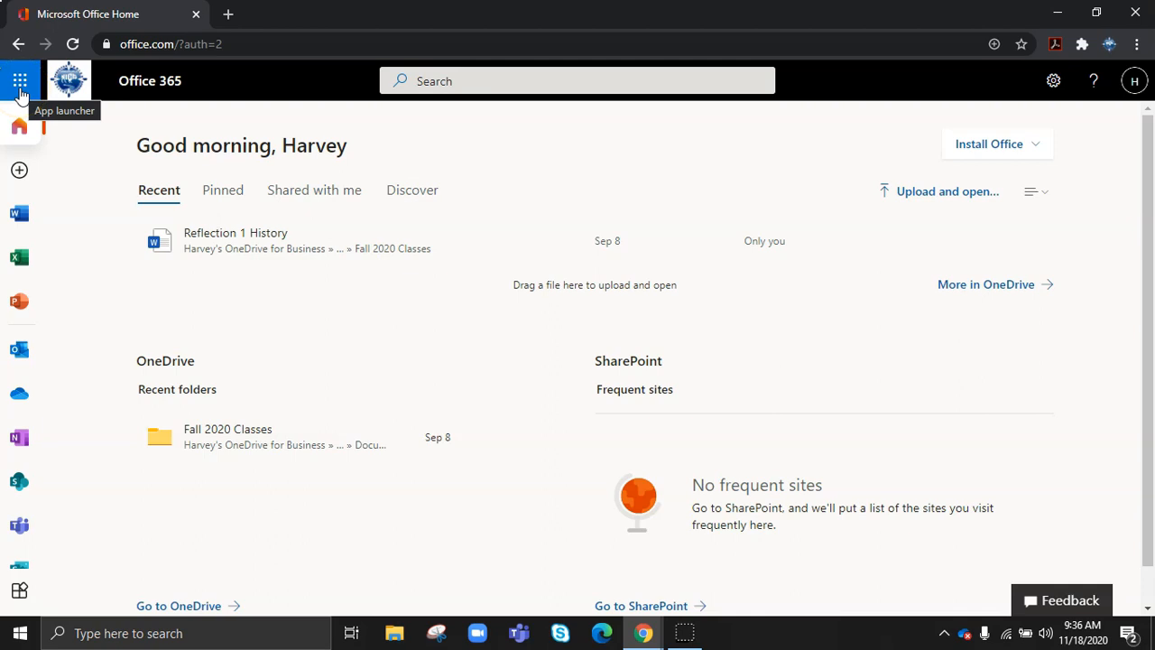
# - Open the Office app launcher to get to Outlook
pyautogui.click(20, 88)
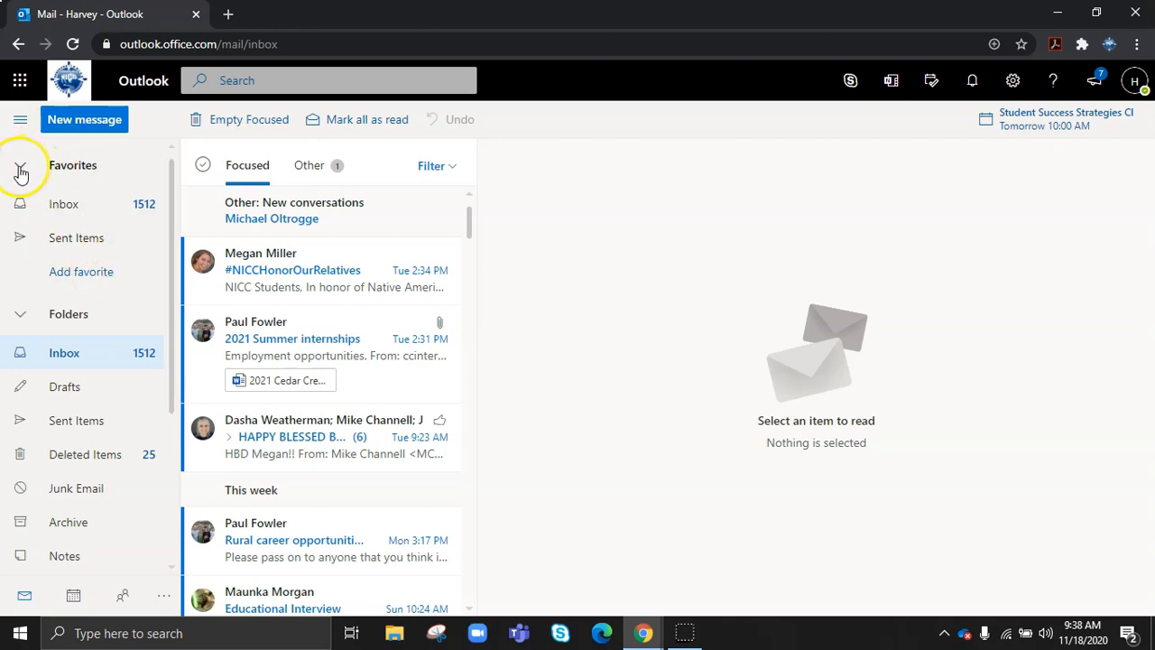
# - Collapse the Favorites section of the folder pane
pyautogui.click(20, 169)
pyautogui.scroll(-1, 86, 180)
pyautogui.scroll(1, 72, 176)
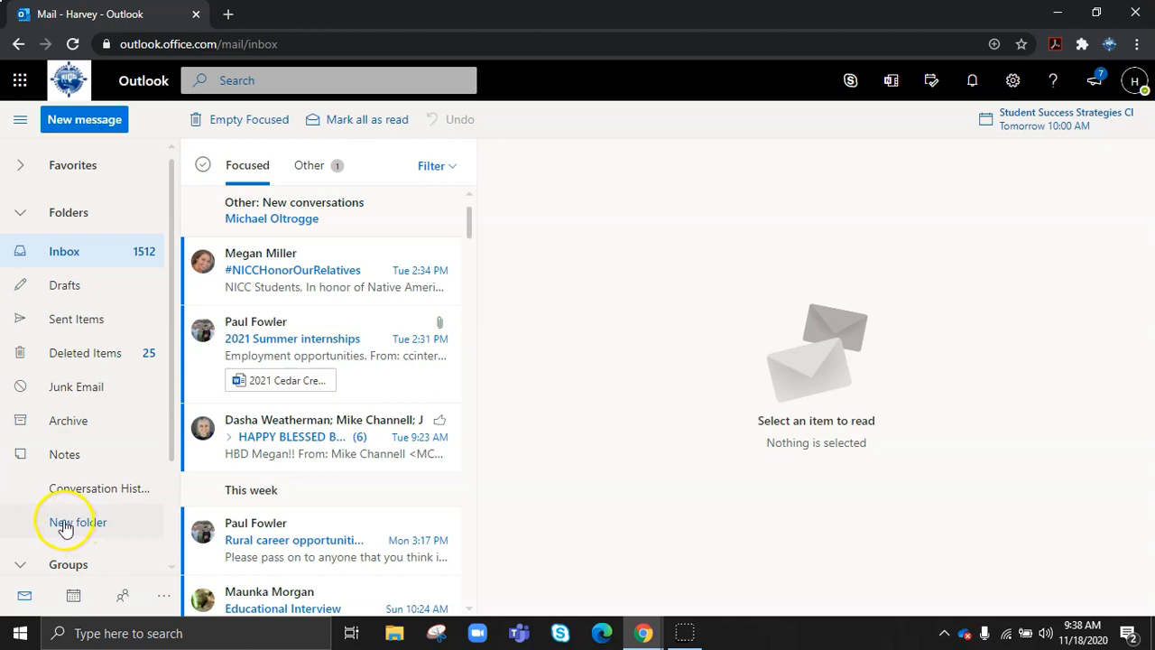
# - Create a new mail folder named 'Financial Aid Information'
pyautogui.click(65, 529)
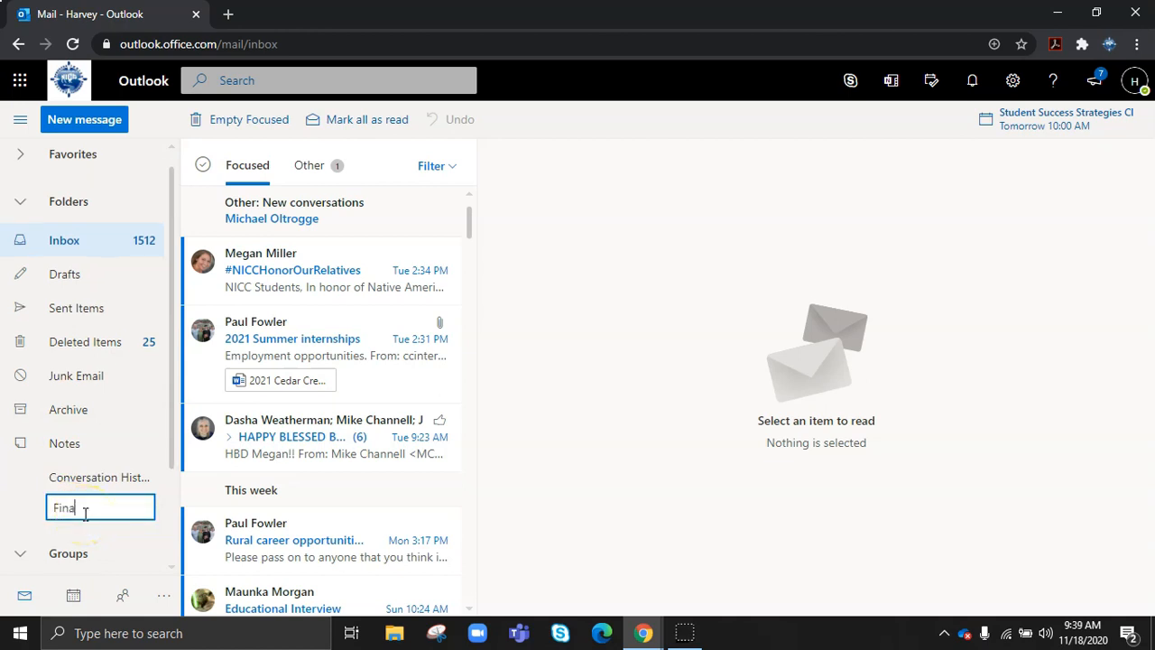
pyautogui.write('Financial ')
pyautogui.write('Aid Information')
pyautogui.press('Return')
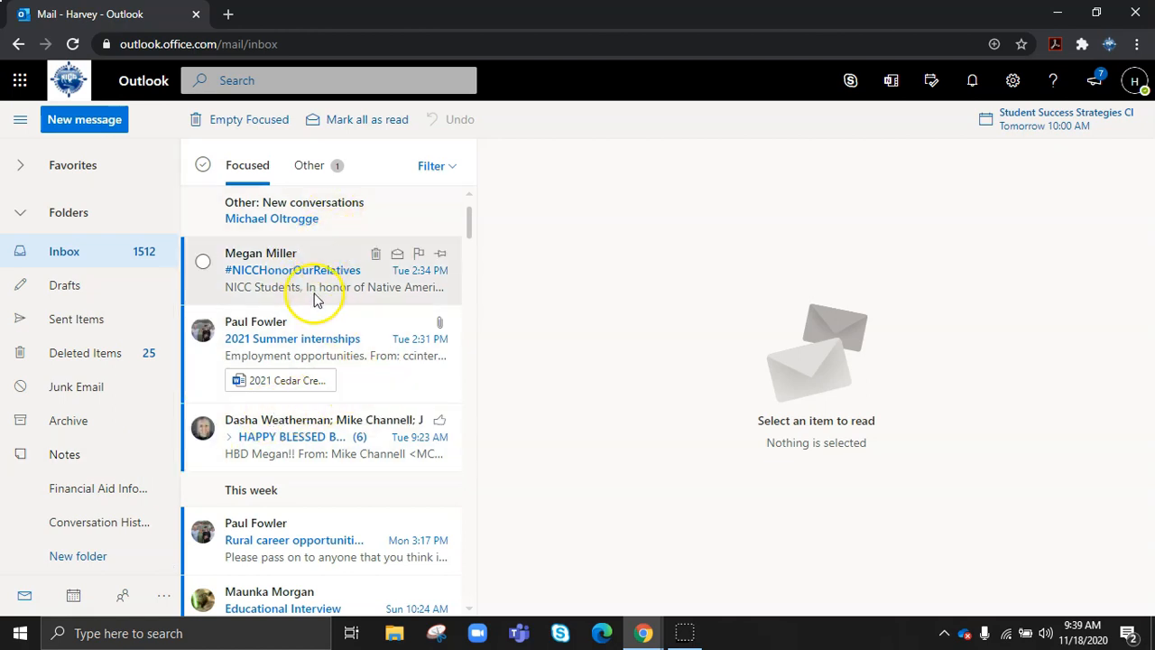
# - Open the #NICCHonorOurRelatives message and check the Move to list without moving it
pyautogui.click(293, 293)
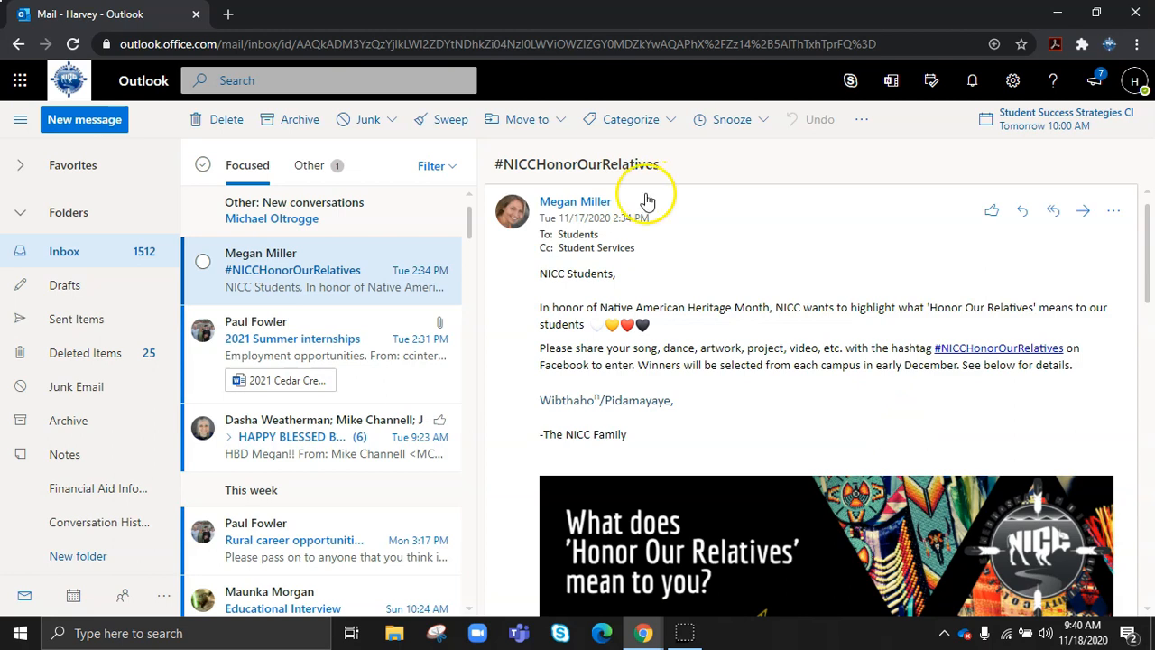
pyautogui.click(558, 125)
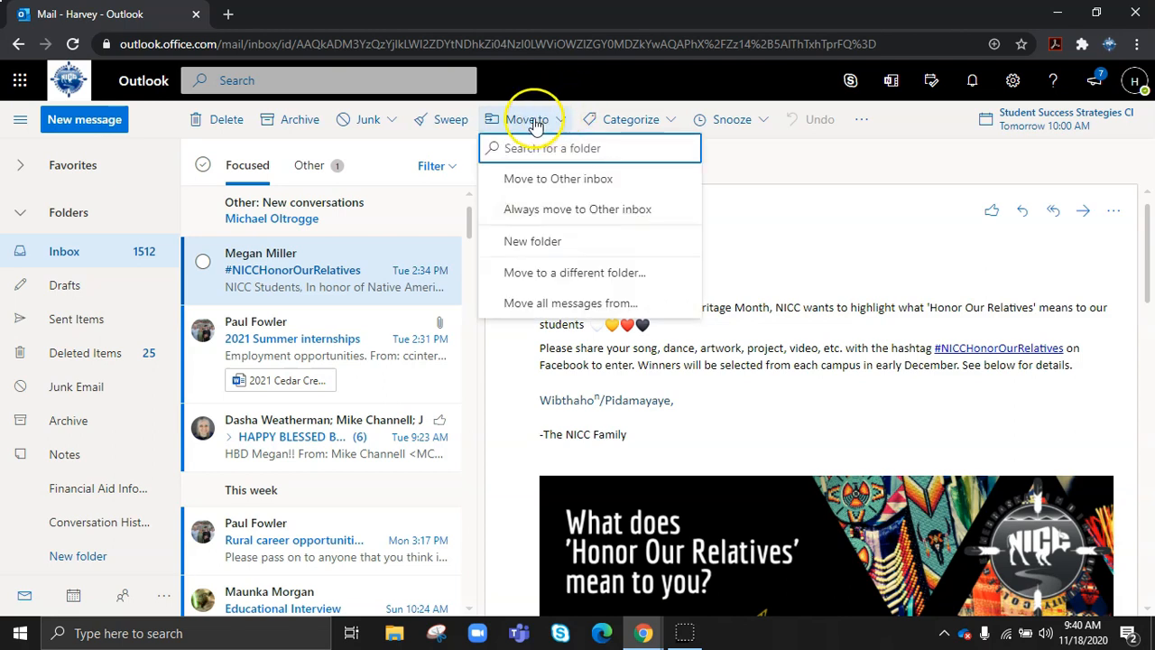
pyautogui.click(559, 126)
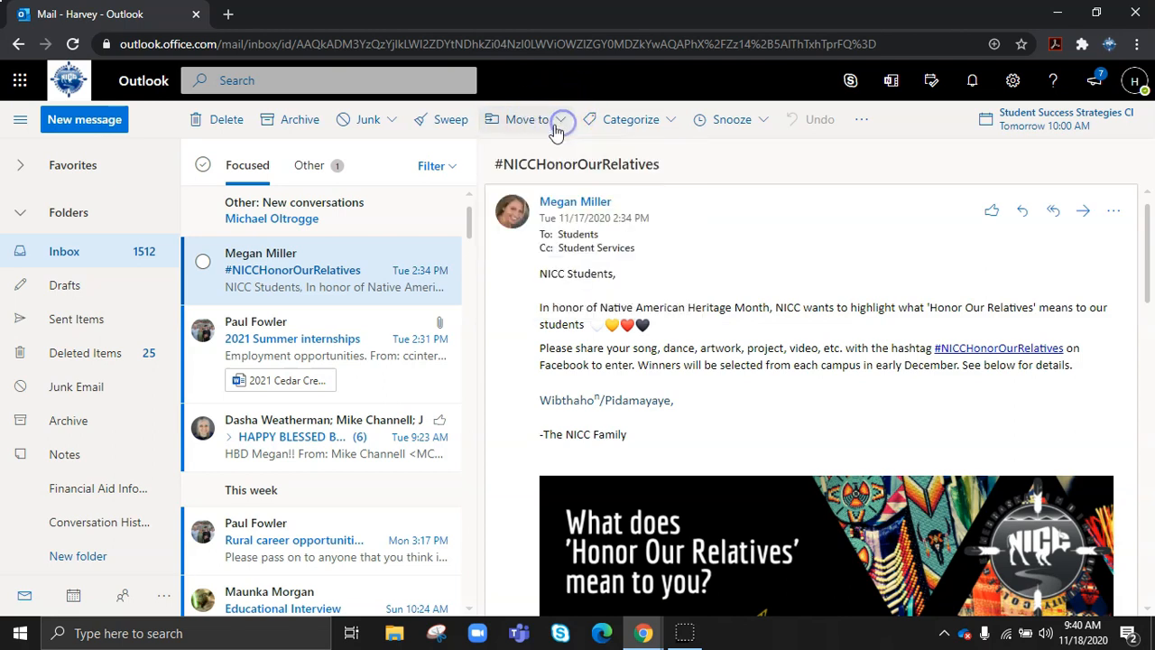
# - Tag the message Purple Category, toggle its read status and pin it to the top
pyautogui.click(670, 122)
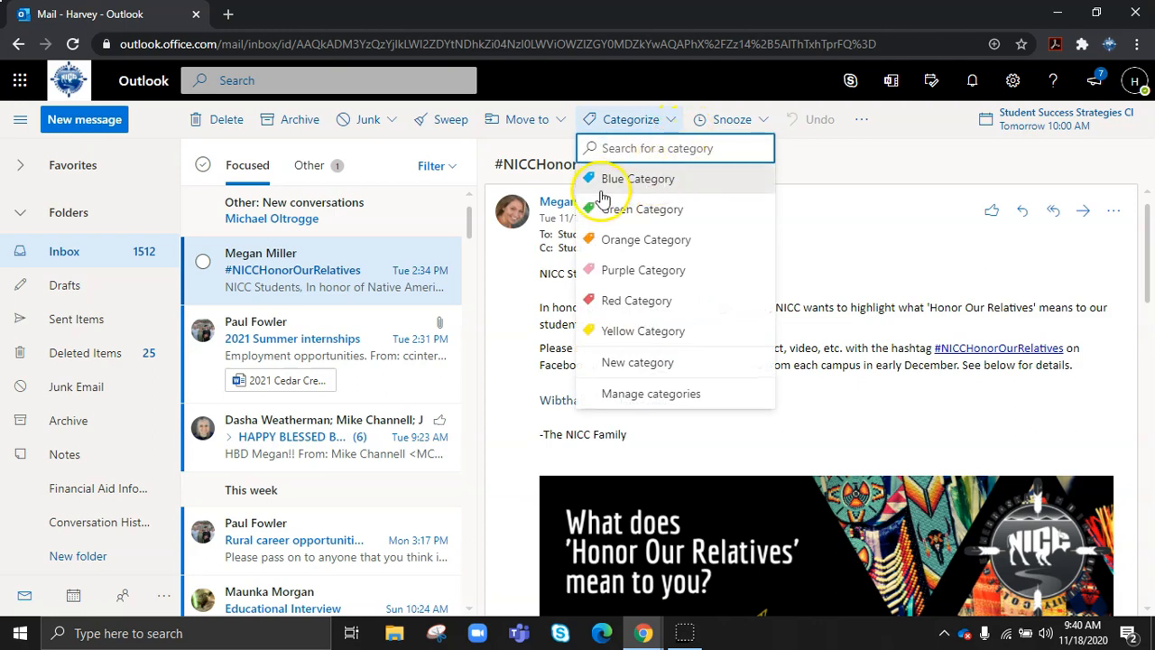
pyautogui.click(631, 273)
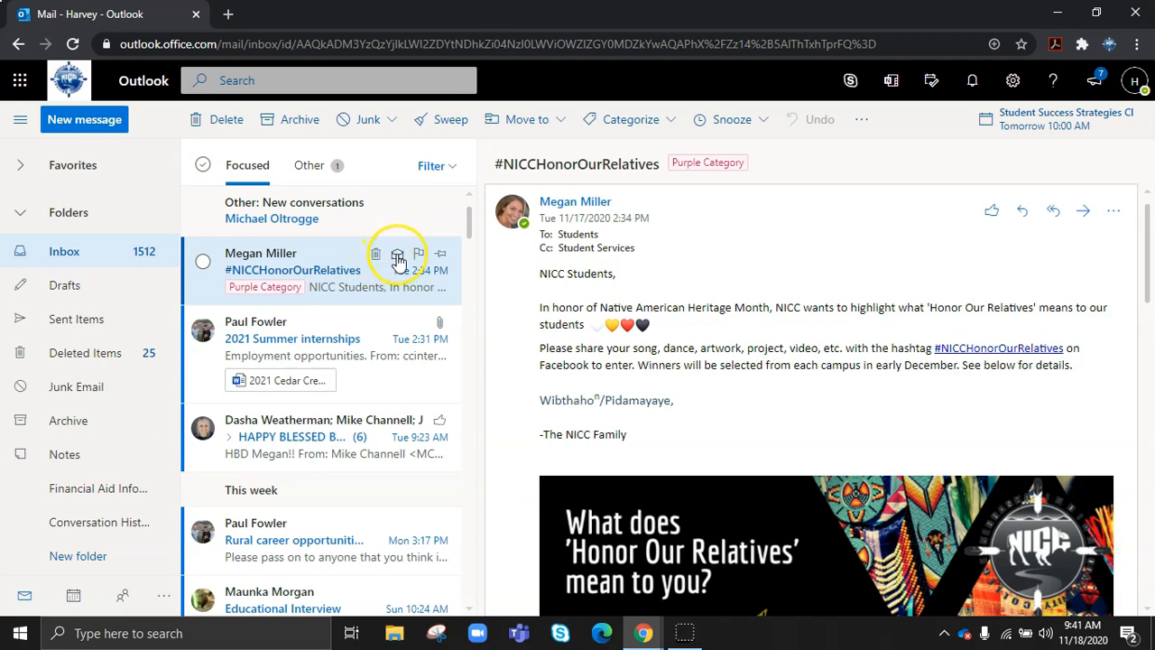
pyautogui.click(417, 260)
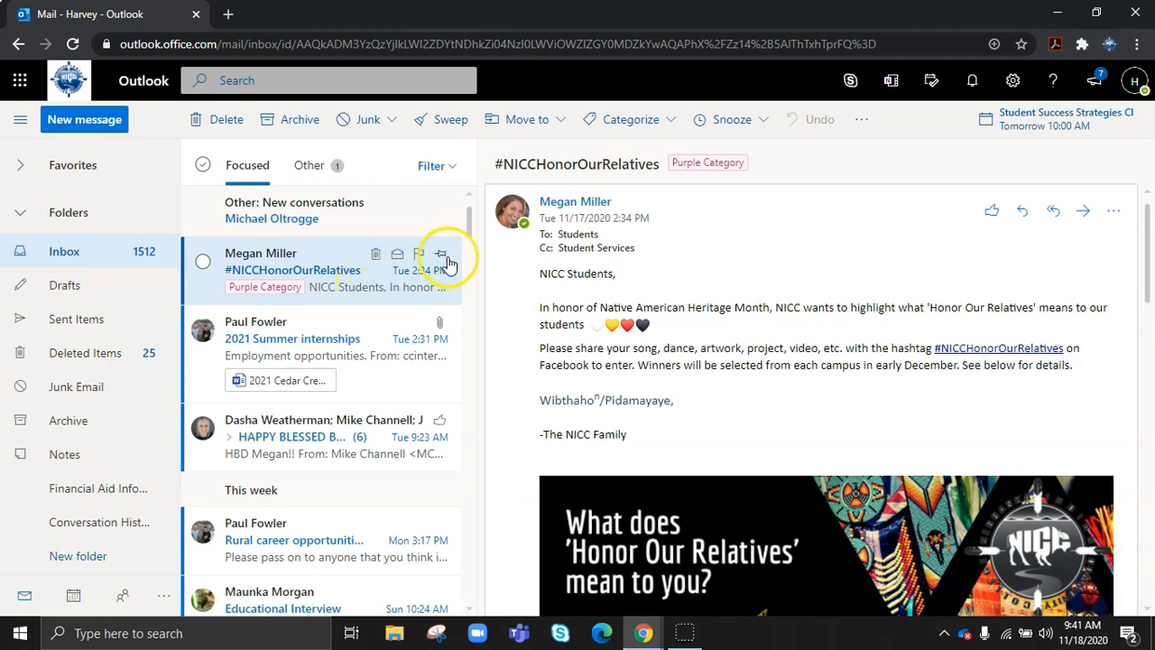
pyautogui.click(442, 255)
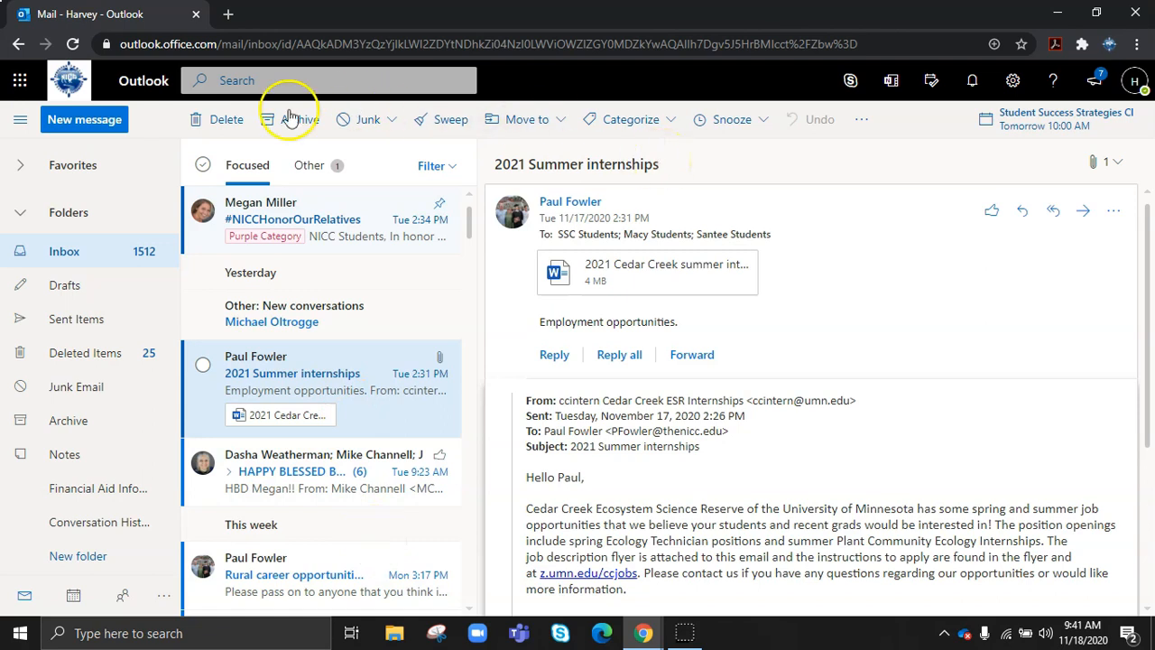
# - Start a new message to Student Services and expand the group into its 12 recipients
pyautogui.click(86, 125)
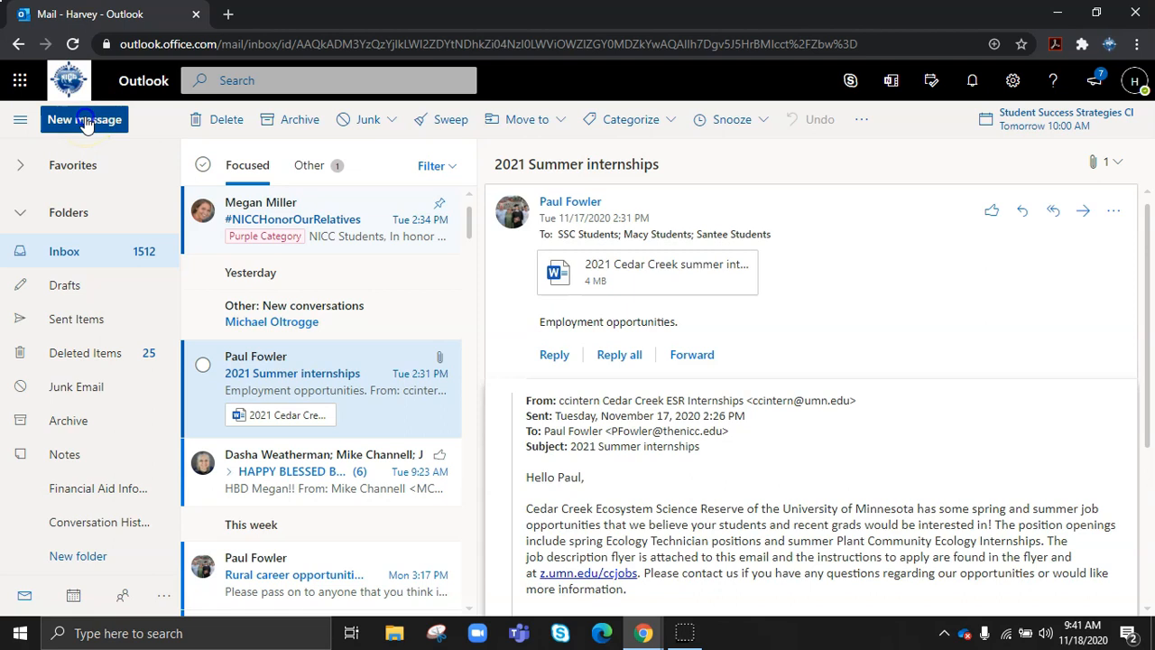
pyautogui.click(582, 176)
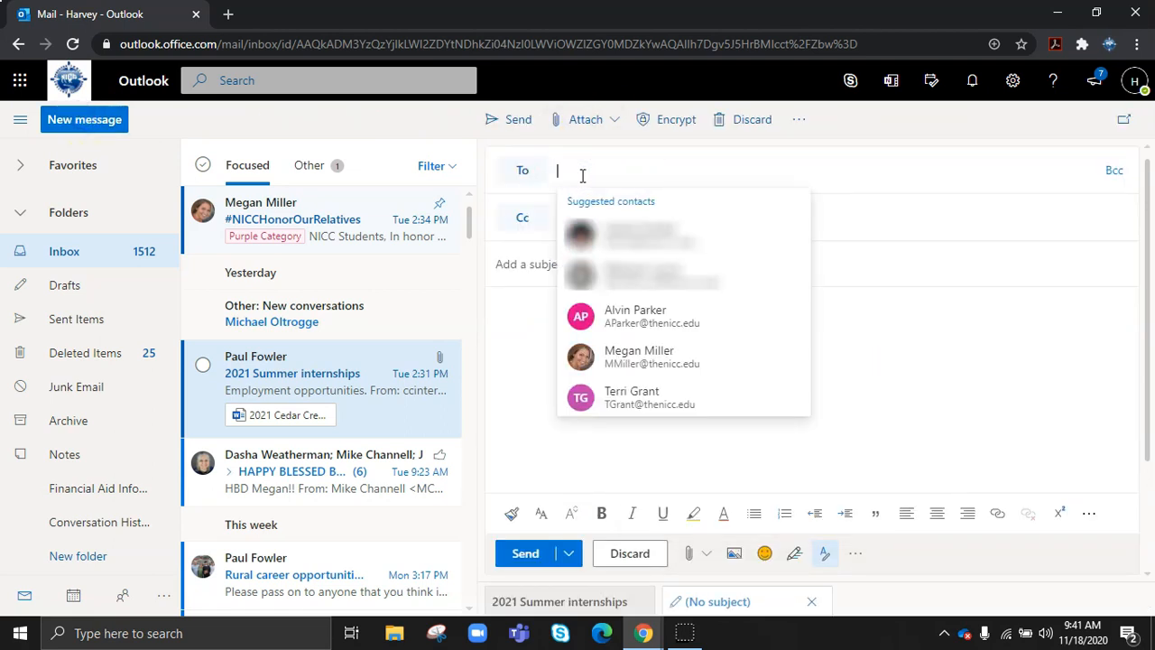
pyautogui.click(580, 171)
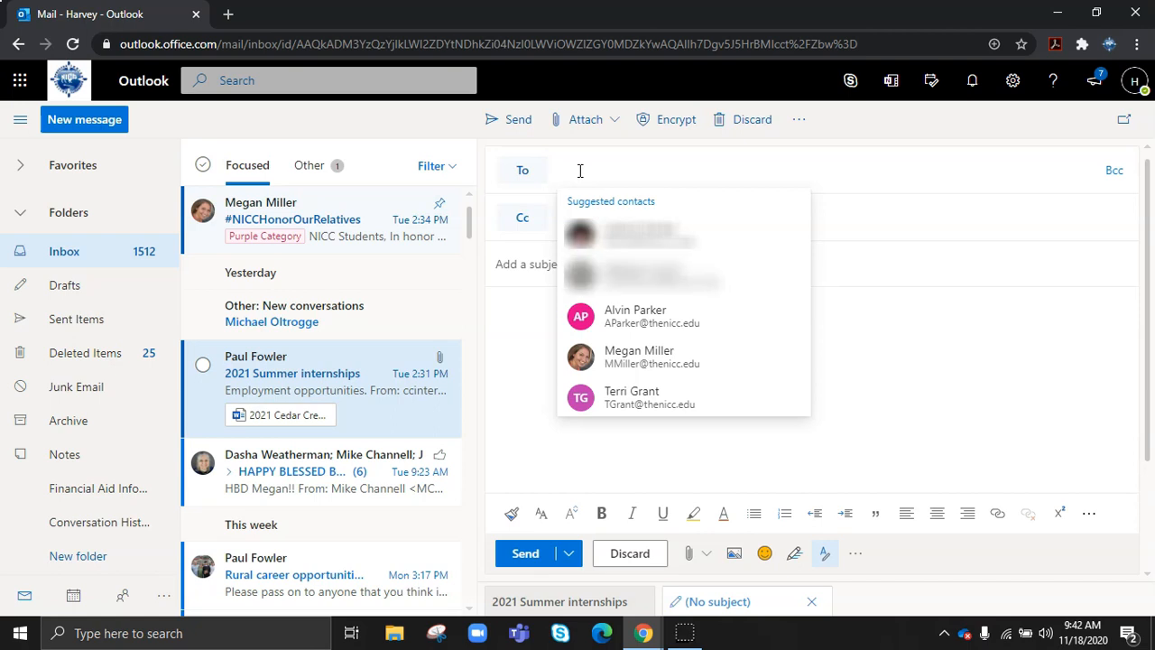
pyautogui.write('Stude')
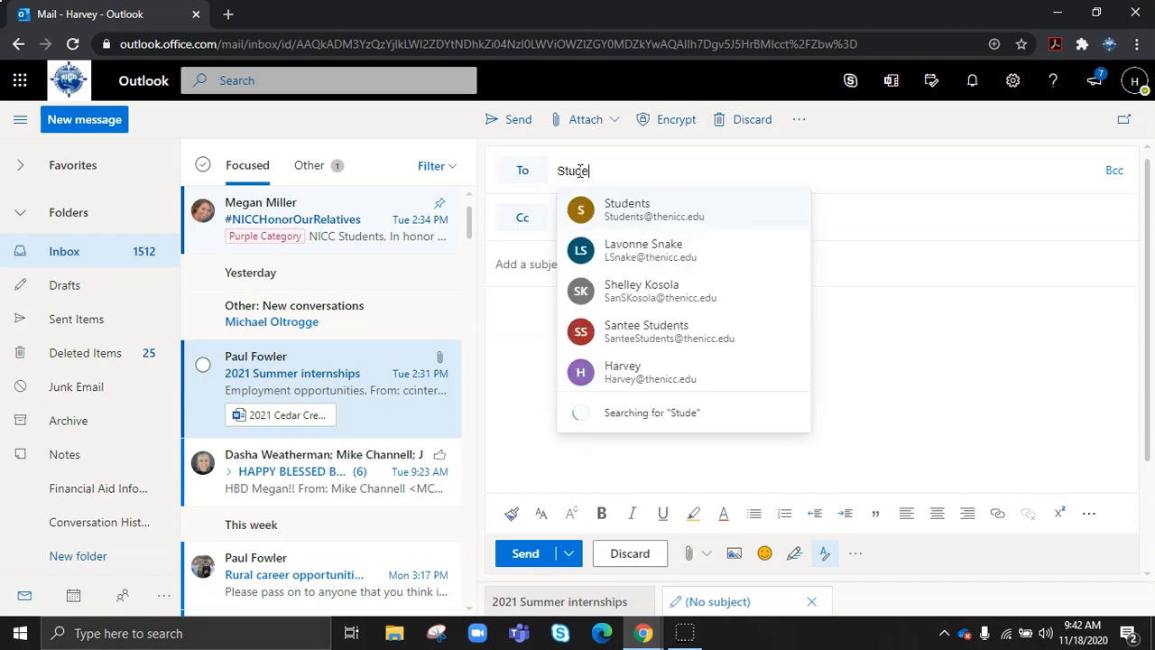
pyautogui.write('nt s')
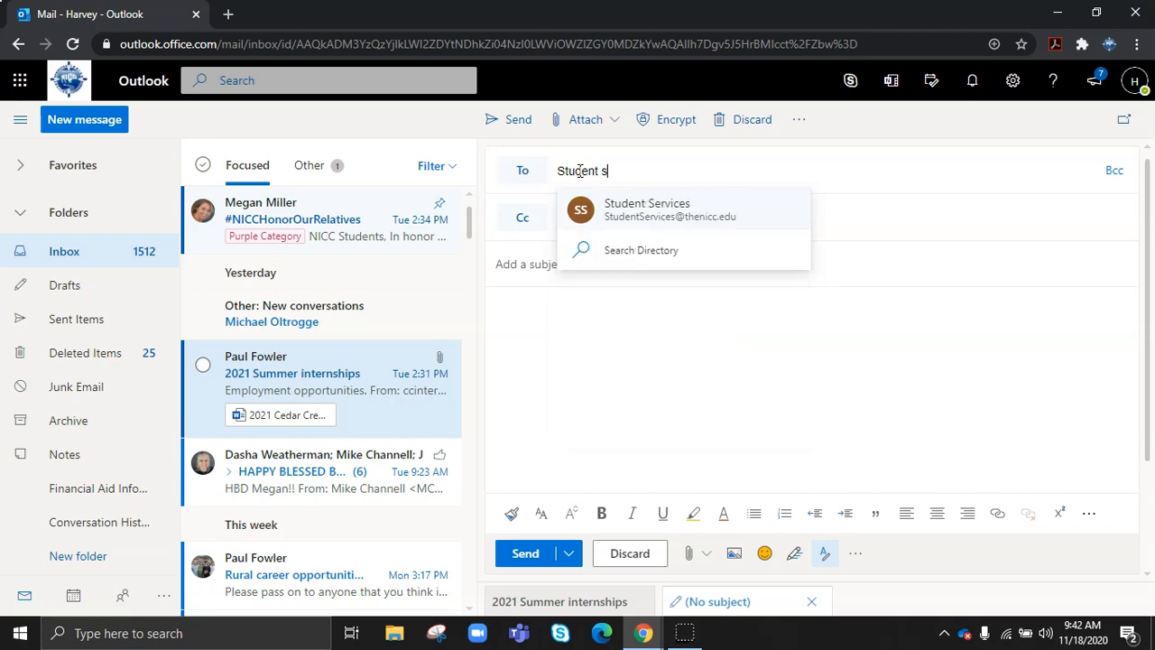
pyautogui.click(642, 209)
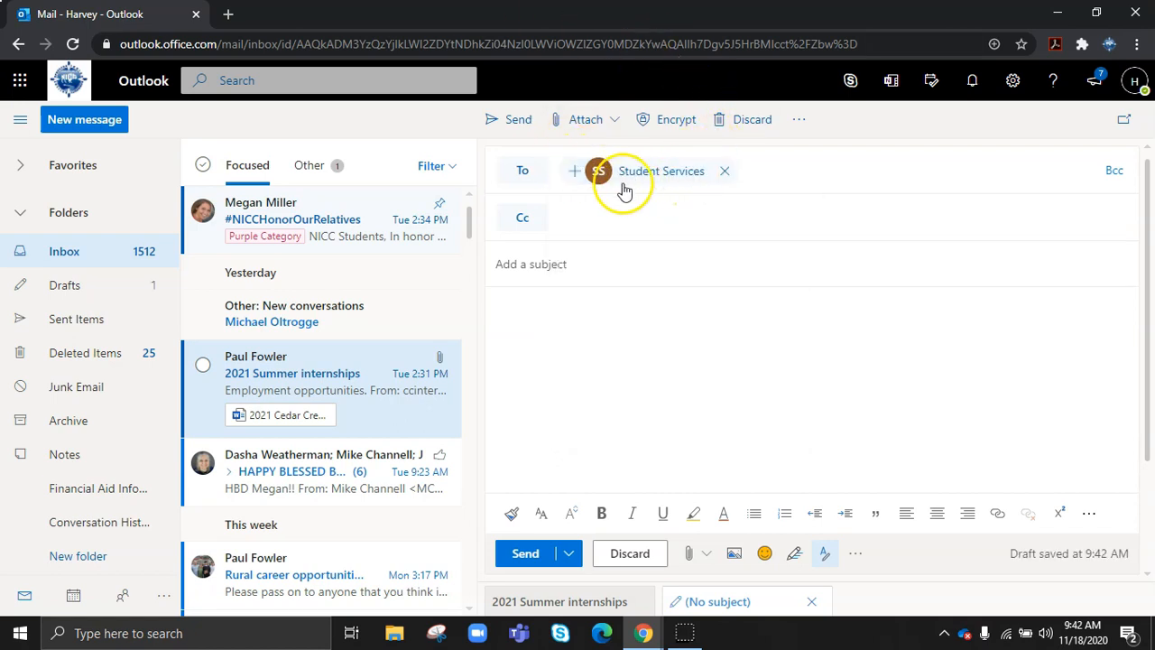
pyautogui.click(573, 180)
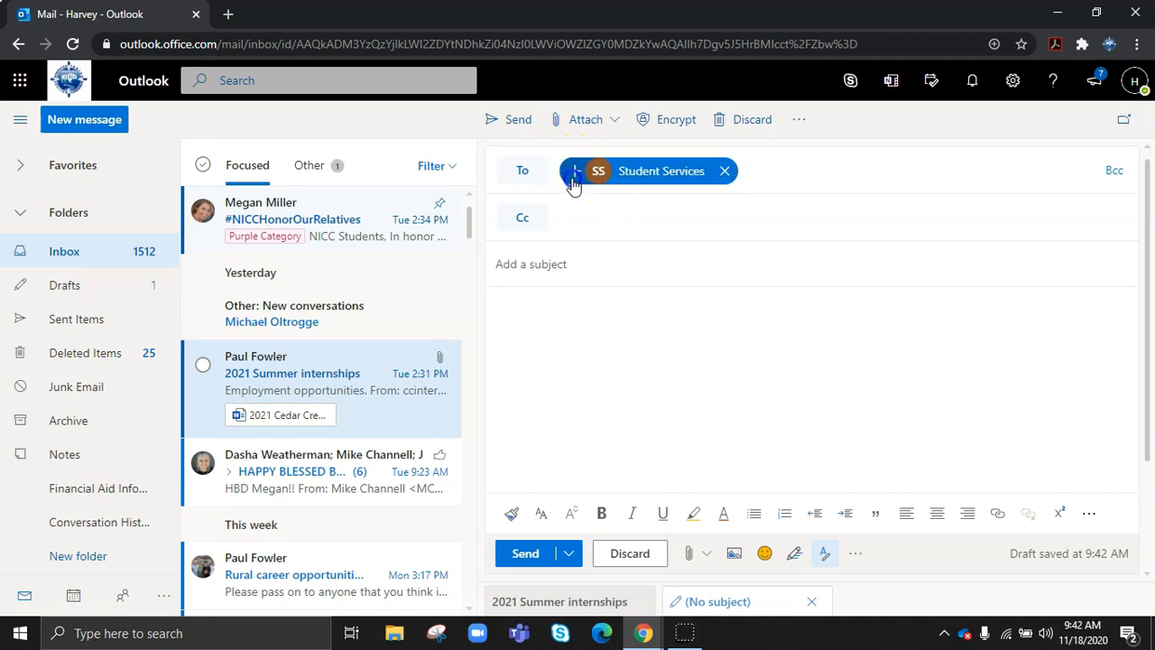
pyautogui.click(574, 172)
pyautogui.click(709, 178)
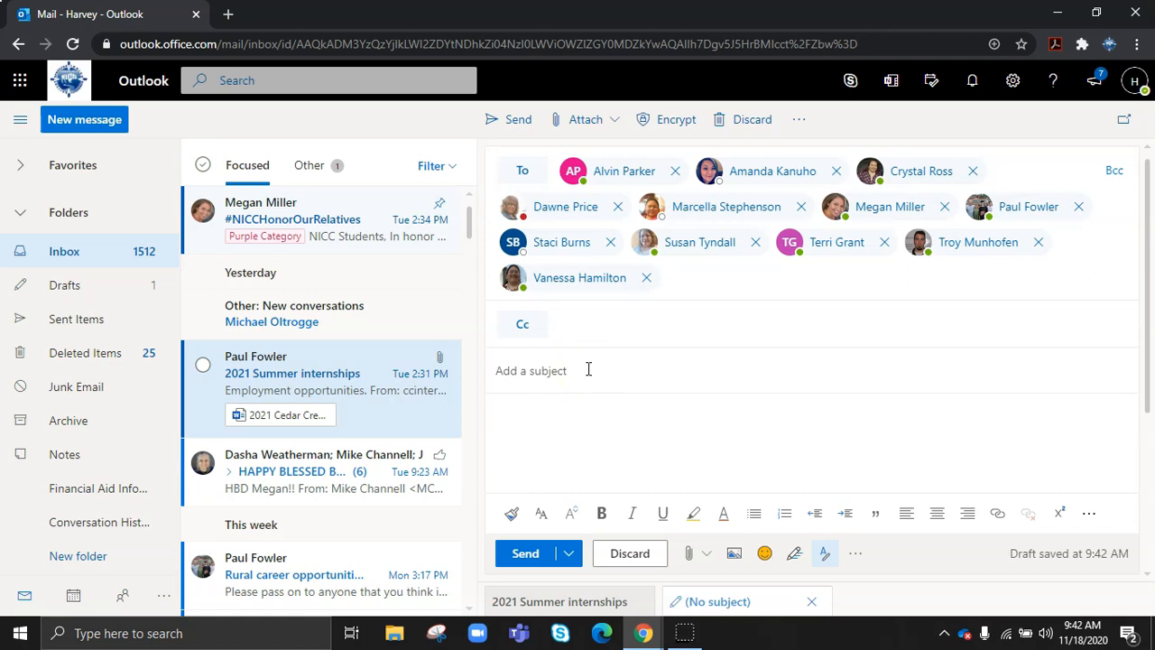
pyautogui.click(585, 363)
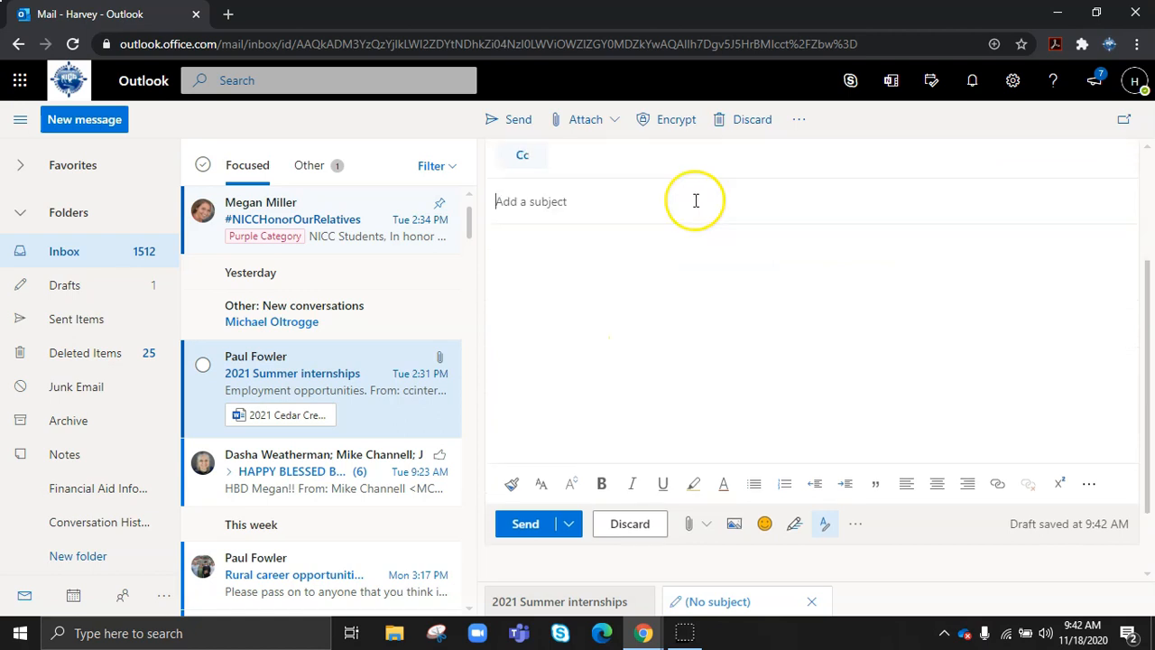
pyautogui.write('Stud')
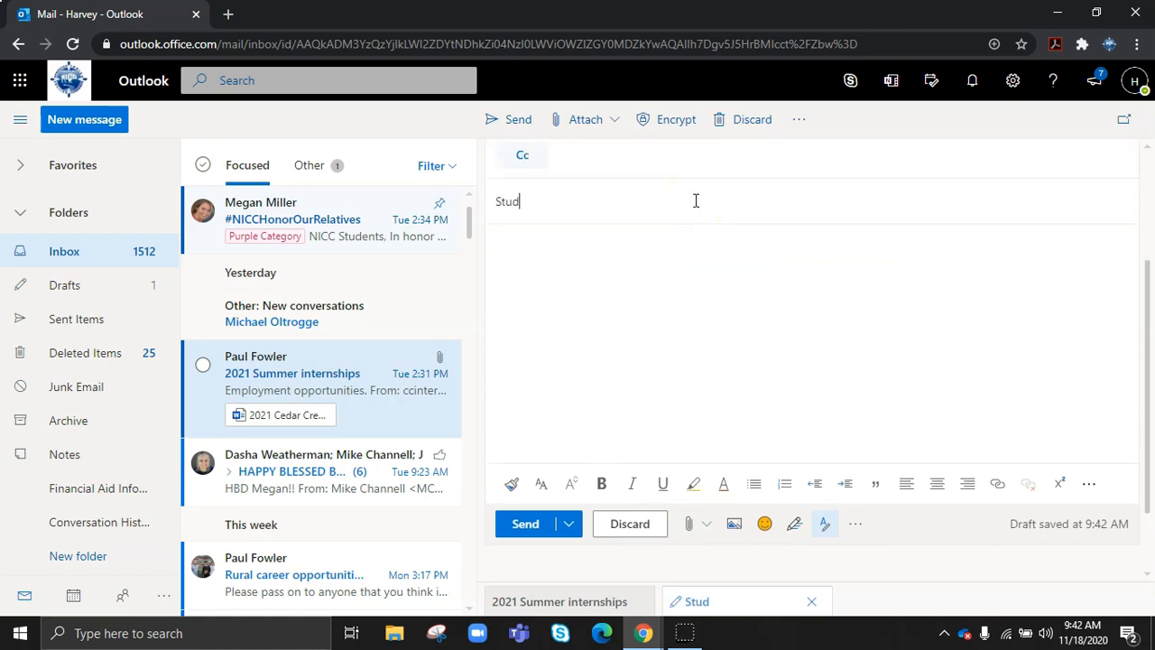
pyautogui.click(575, 258)
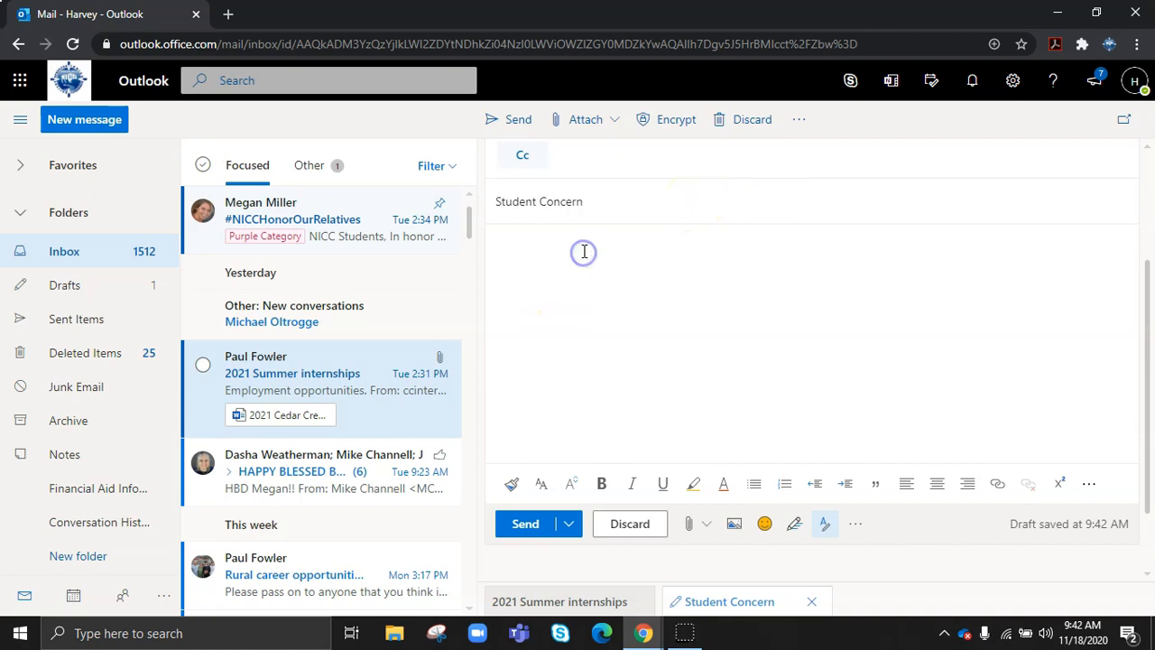
pyautogui.click(613, 495)
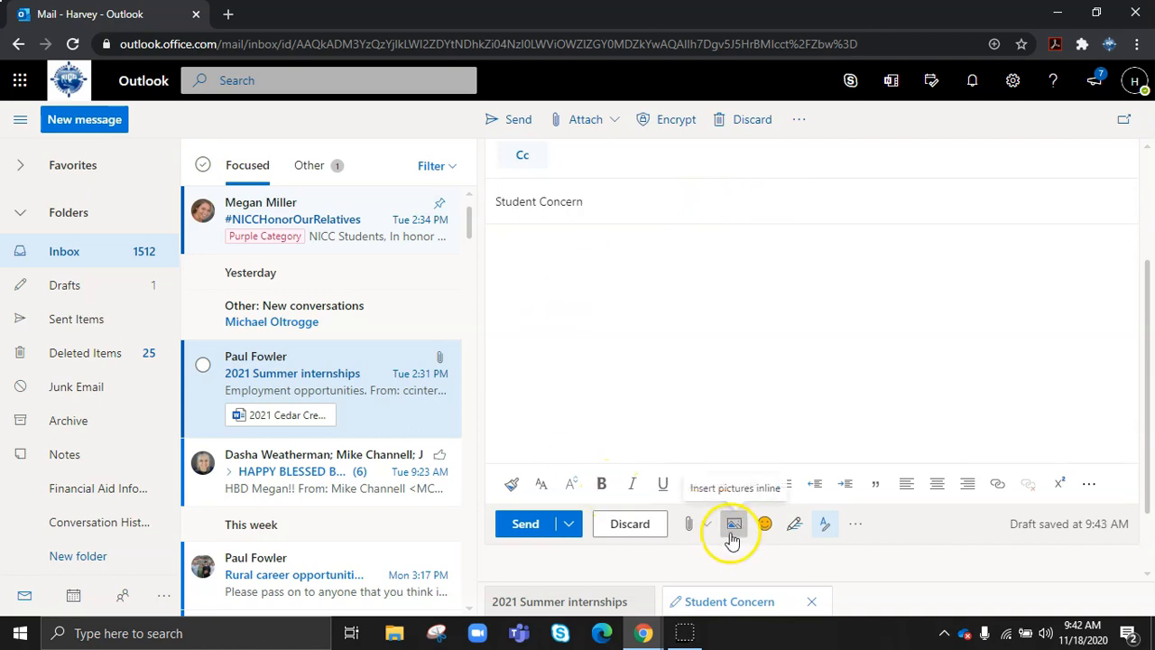
pyautogui.click(697, 528)
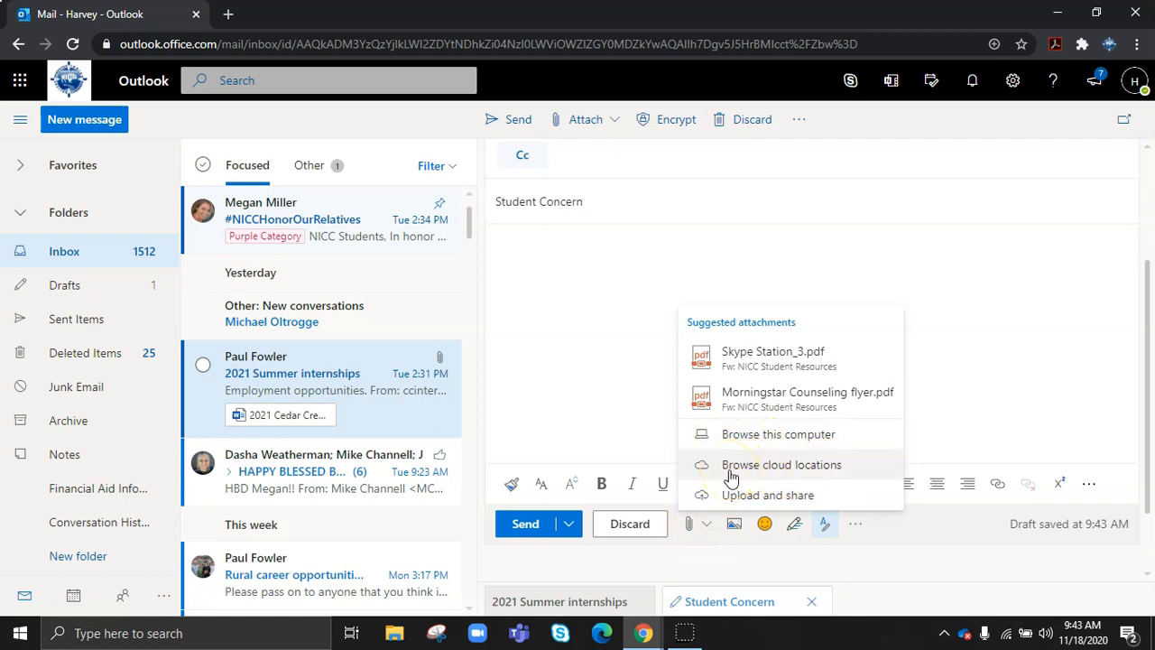
pyautogui.click(730, 469)
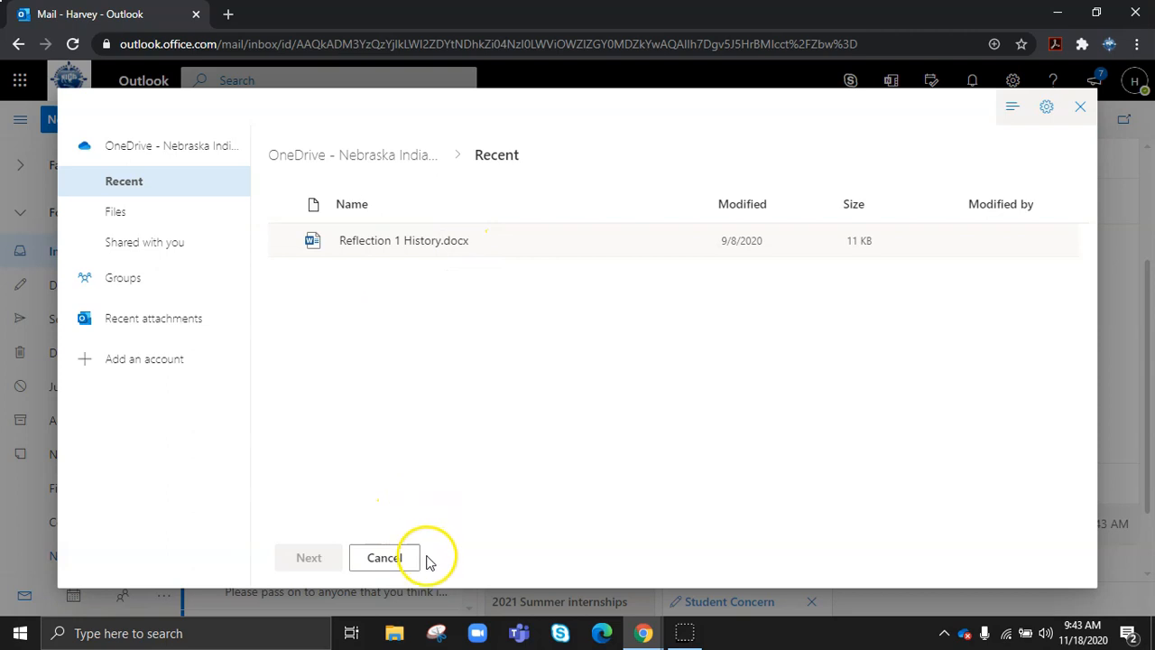
pyautogui.click(386, 559)
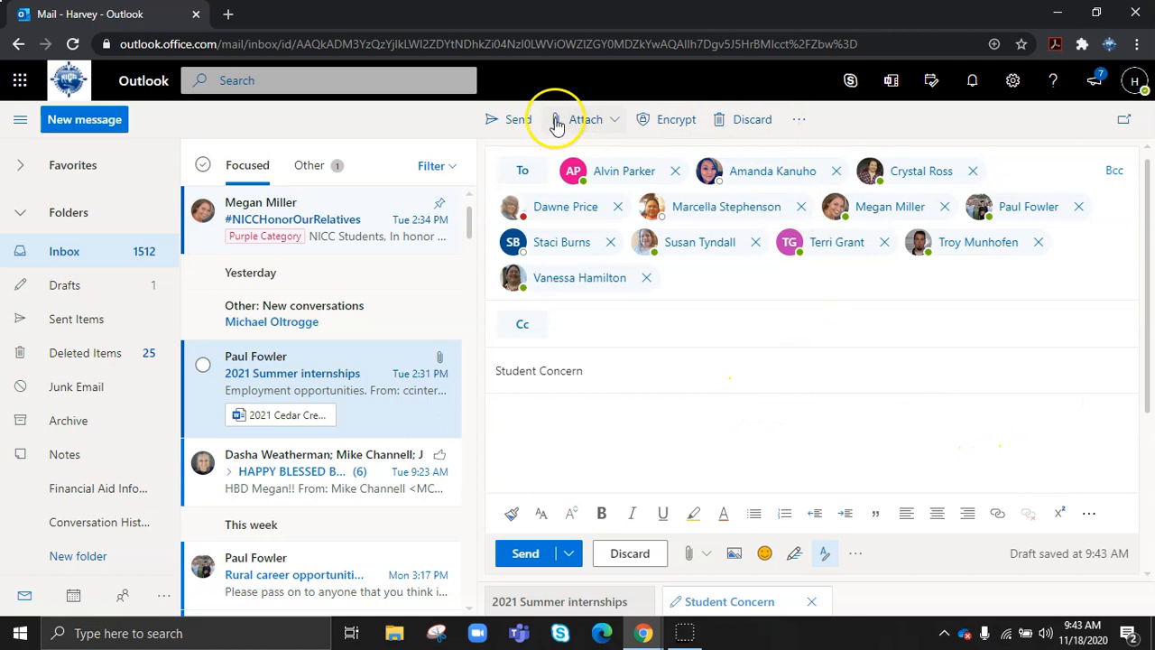
# - Look at the draft's More options menu, including Set importance, then close it
pyautogui.click(801, 127)
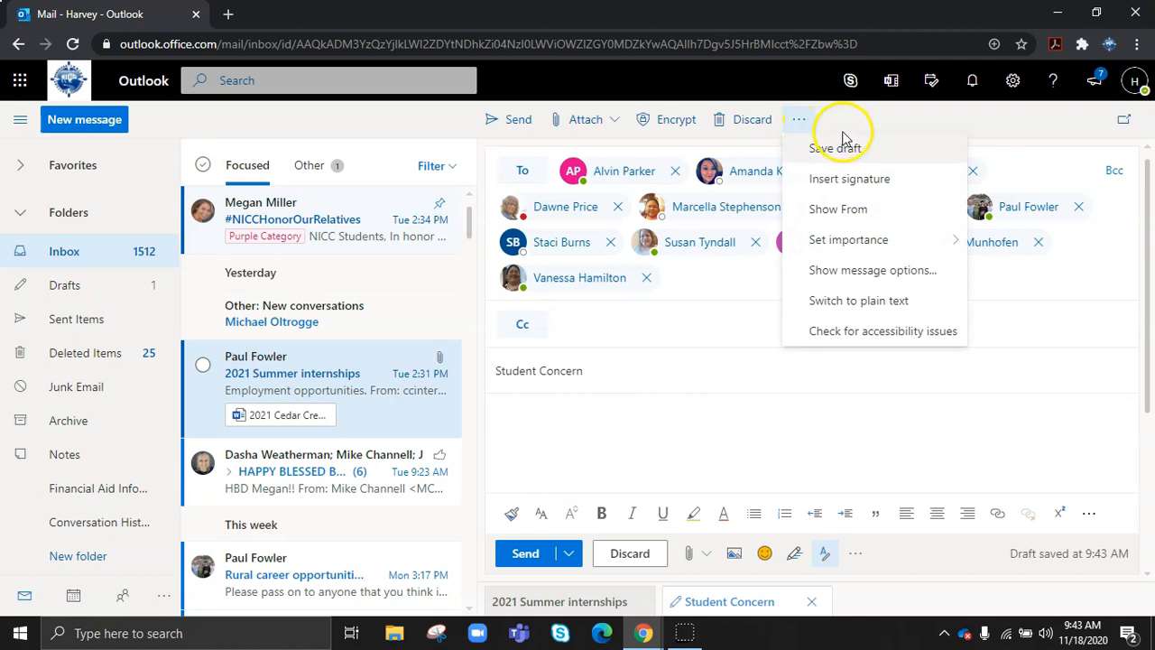
pyautogui.moveTo(854, 249)
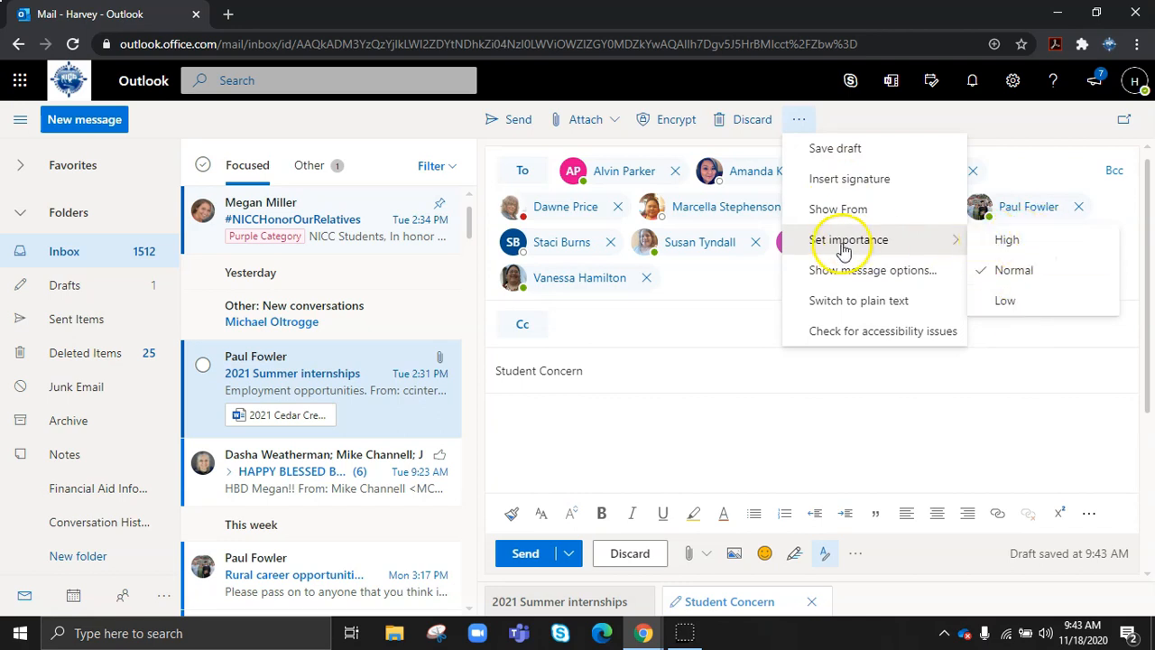
pyautogui.click(608, 391)
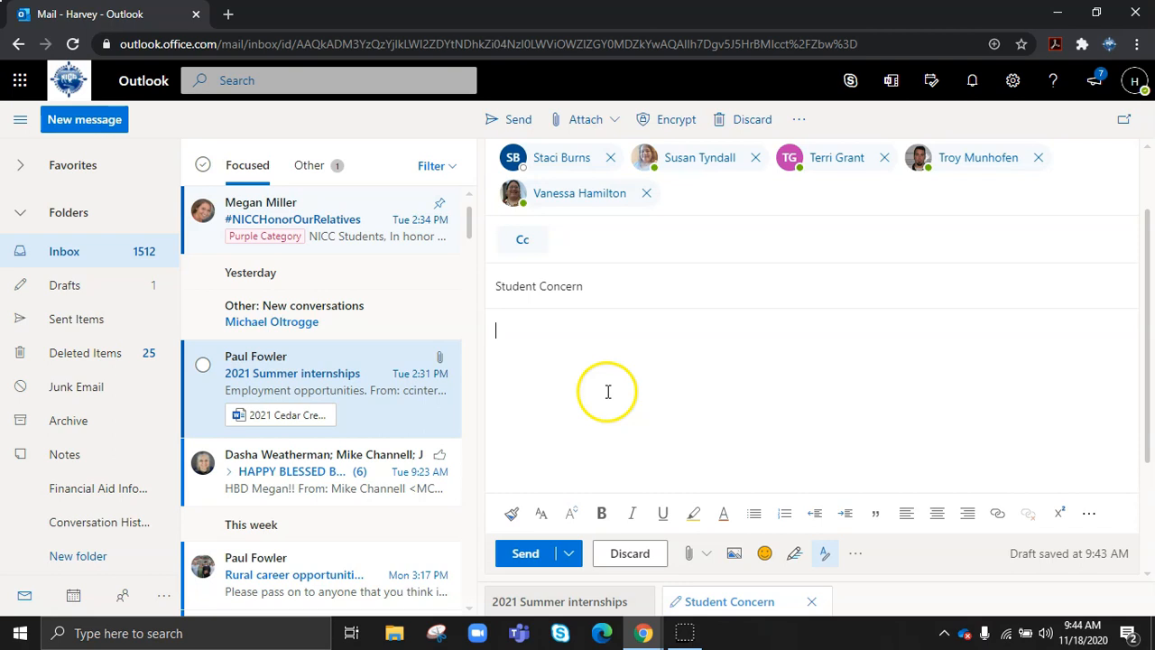
# - Go to the People page and show the New contact dropdown
pyautogui.scroll(1, 607, 392)
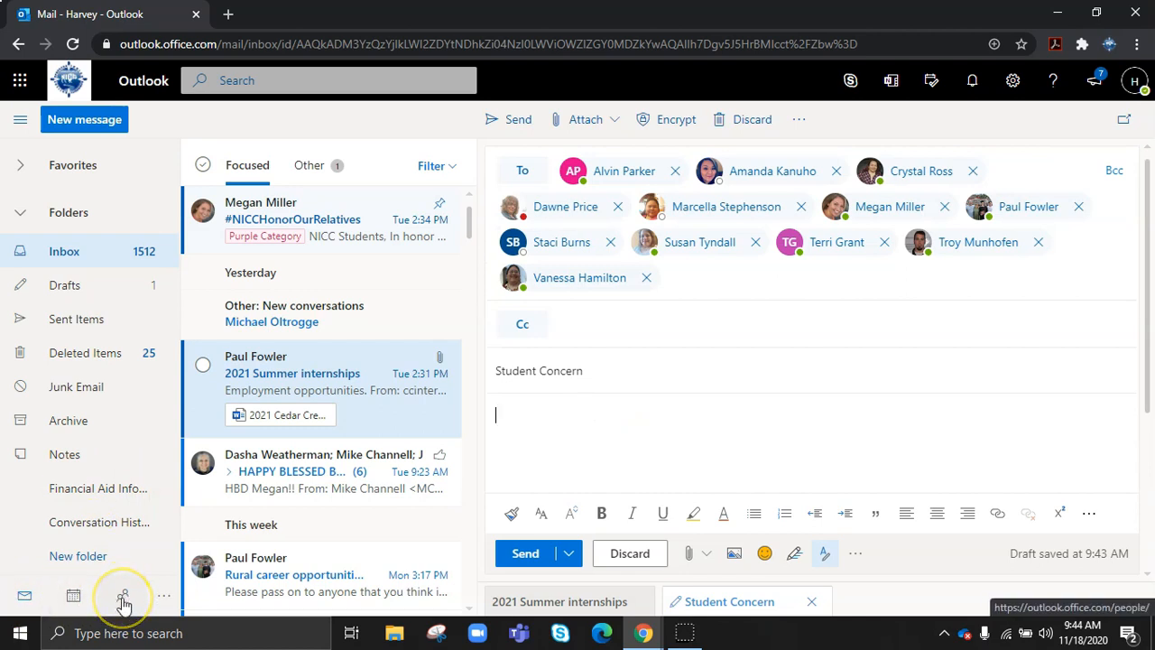
pyautogui.click(123, 598)
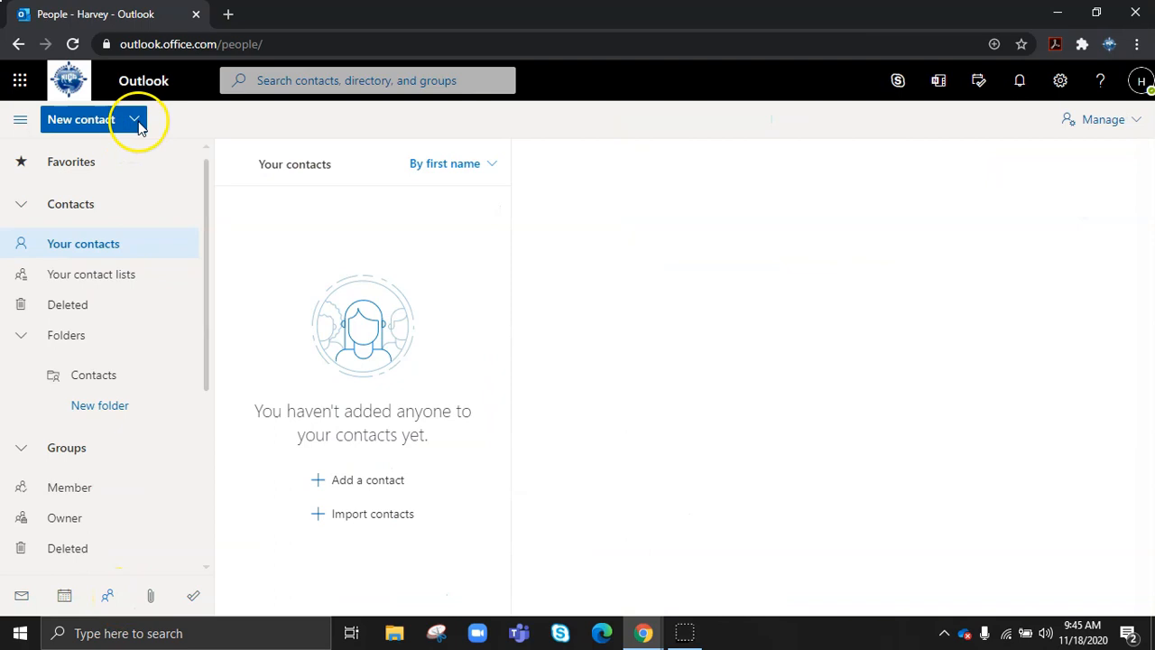
pyautogui.click(135, 128)
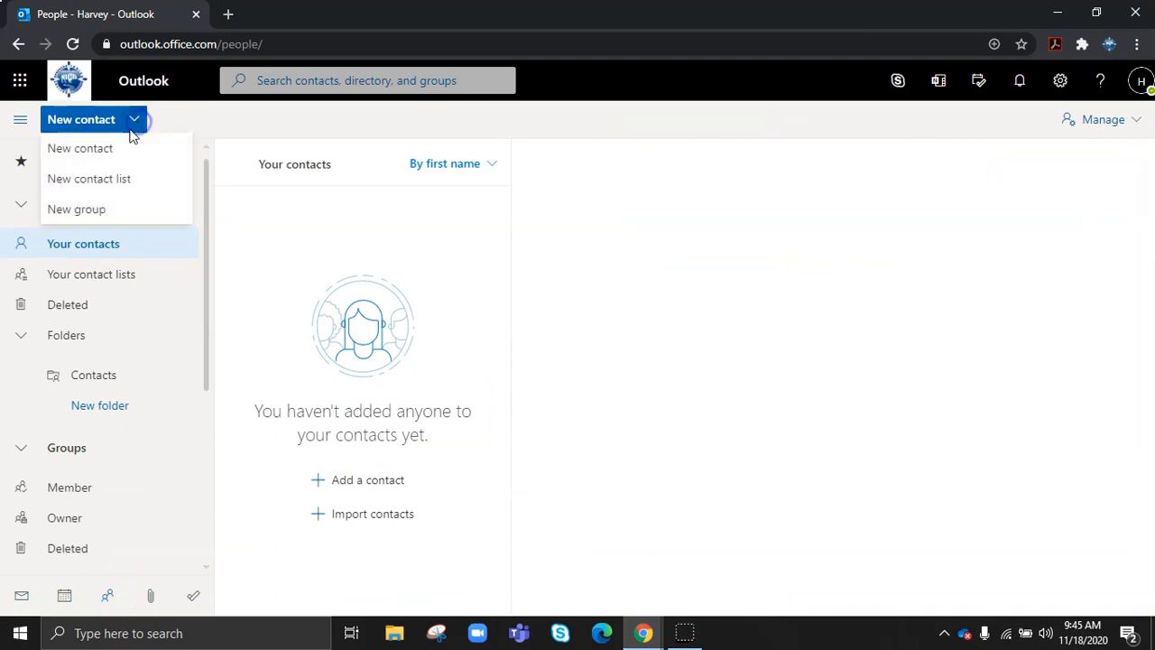
# - Start the General Liberal Arts Team contact list and add two members from address suggestions
pyautogui.click(102, 187)
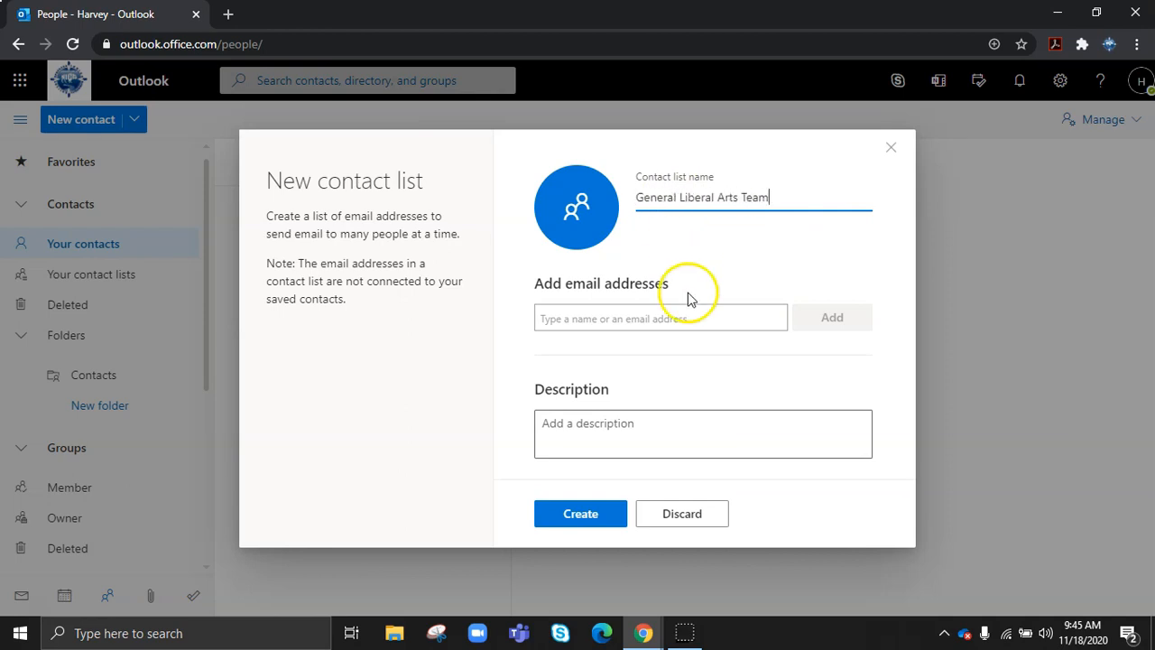
pyautogui.click(613, 319)
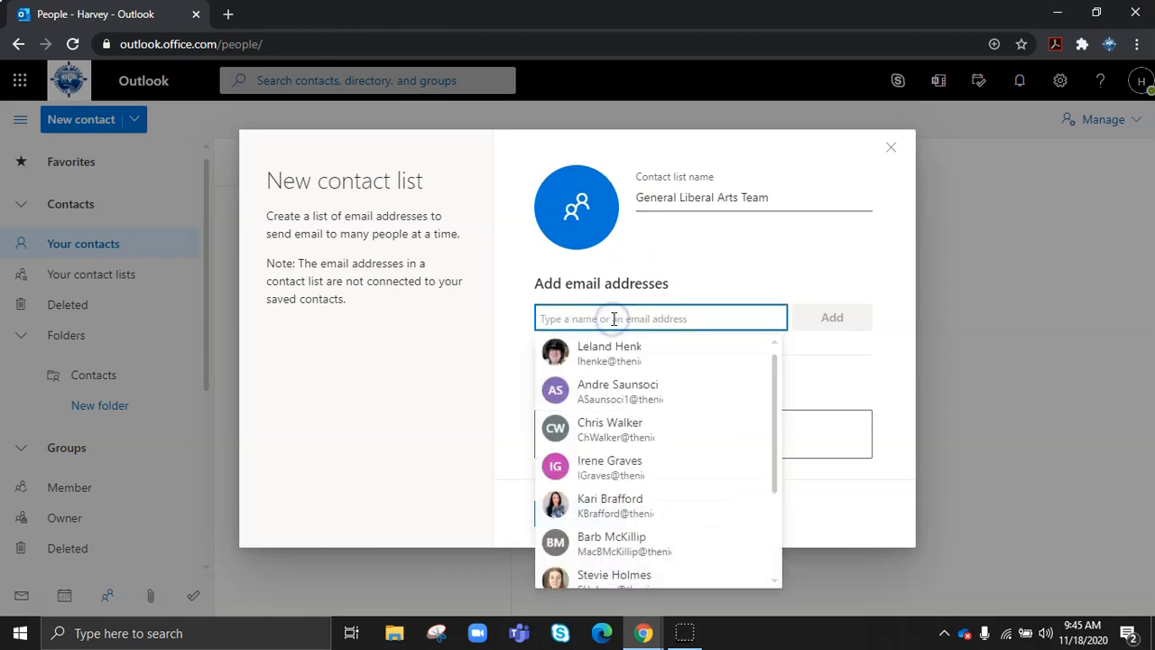
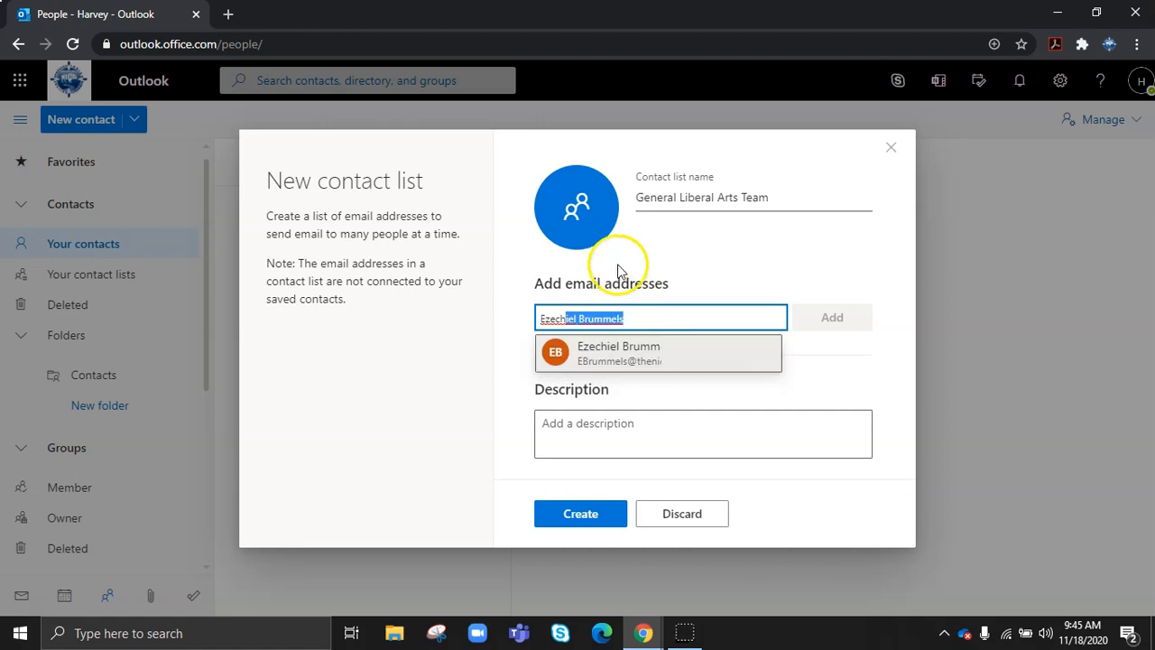
pyautogui.click(611, 353)
pyautogui.click(604, 298)
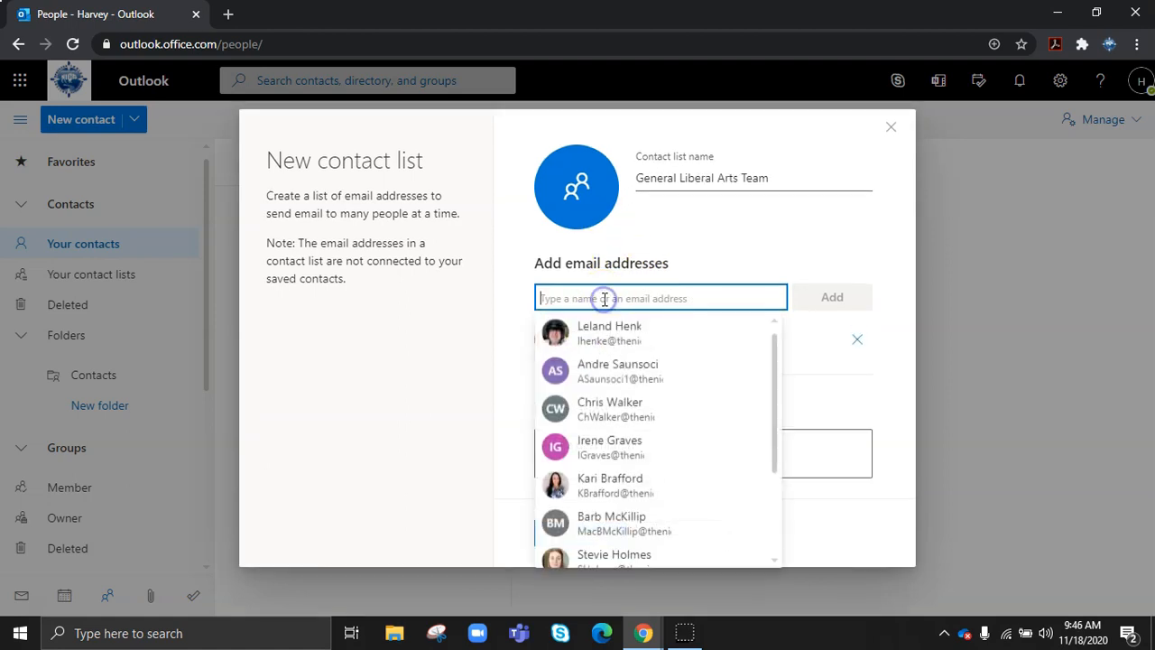
pyautogui.write('la')
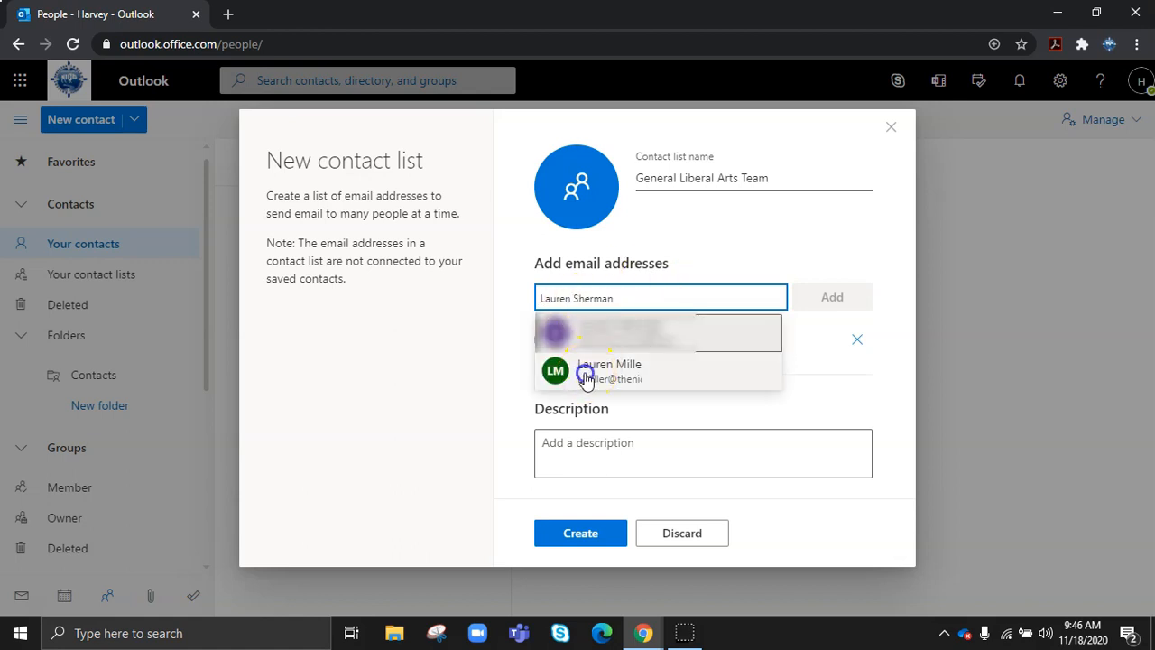
pyautogui.click(587, 379)
# - Add the third and fourth members to the list from the address suggestions
pyautogui.click(595, 295)
pyautogui.write('patti')
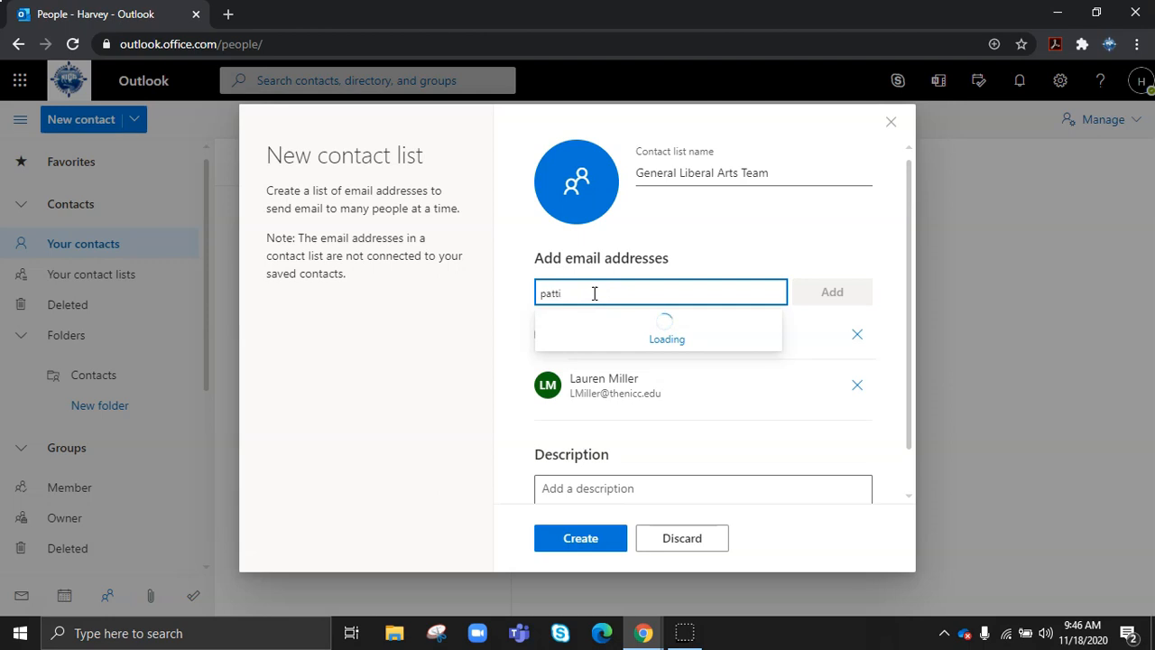
pyautogui.press('Return')
pyautogui.write('stacy')
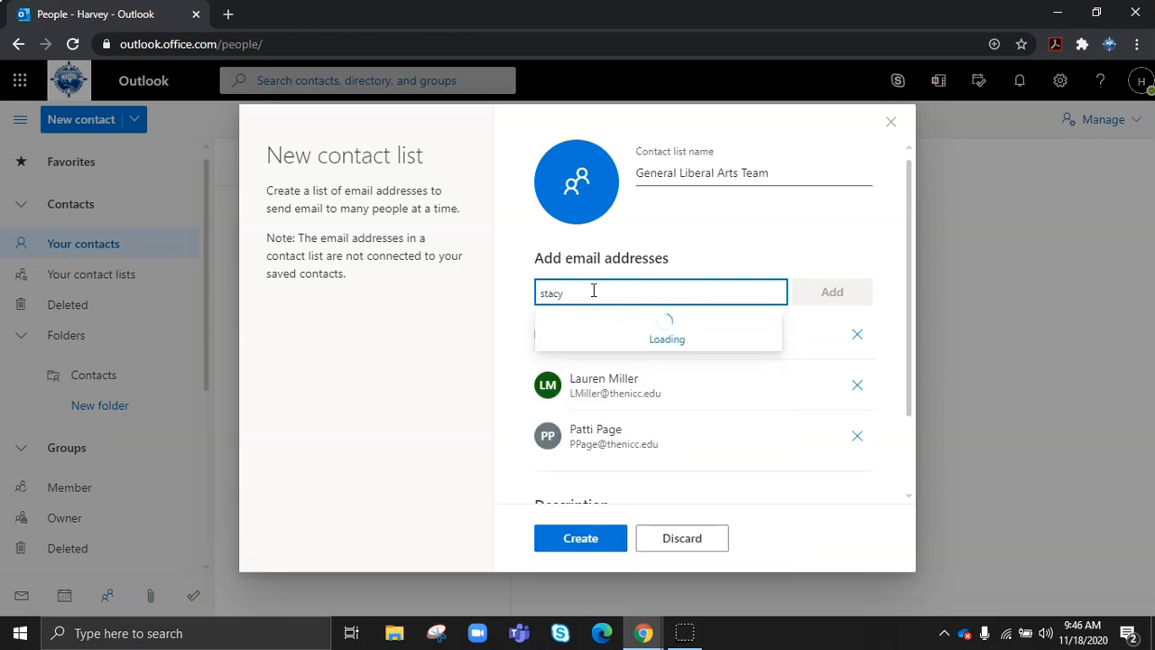
pyautogui.press('Return')
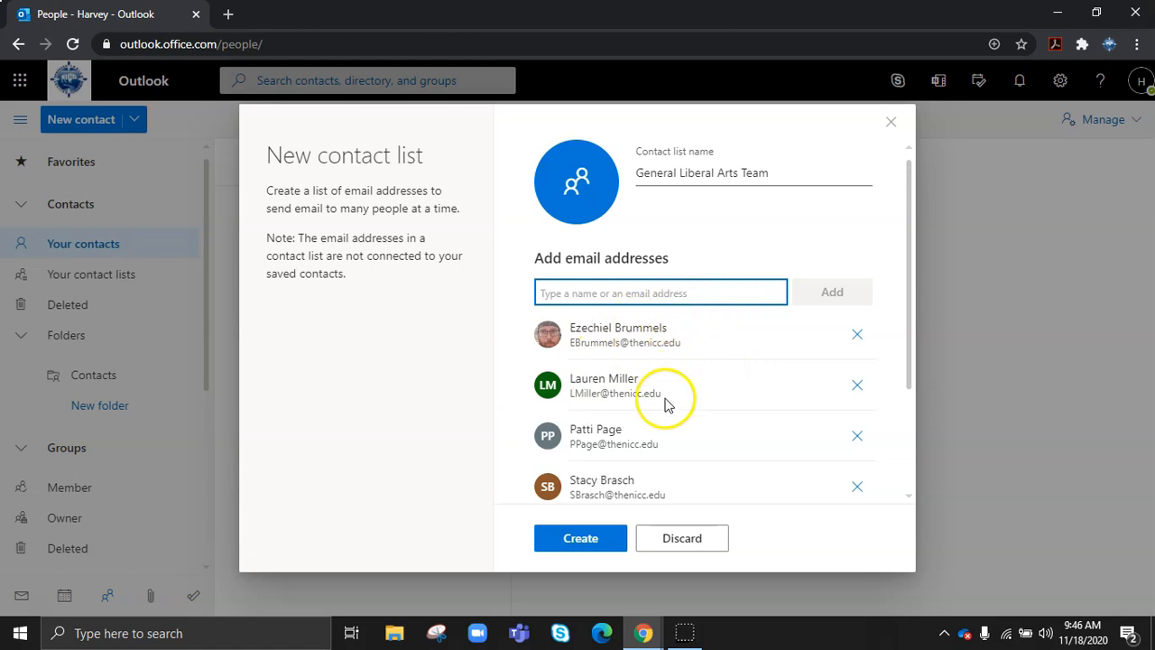
# - Create the General Liberal Arts Team contact list and return to the Mail inbox
pyautogui.click(582, 540)
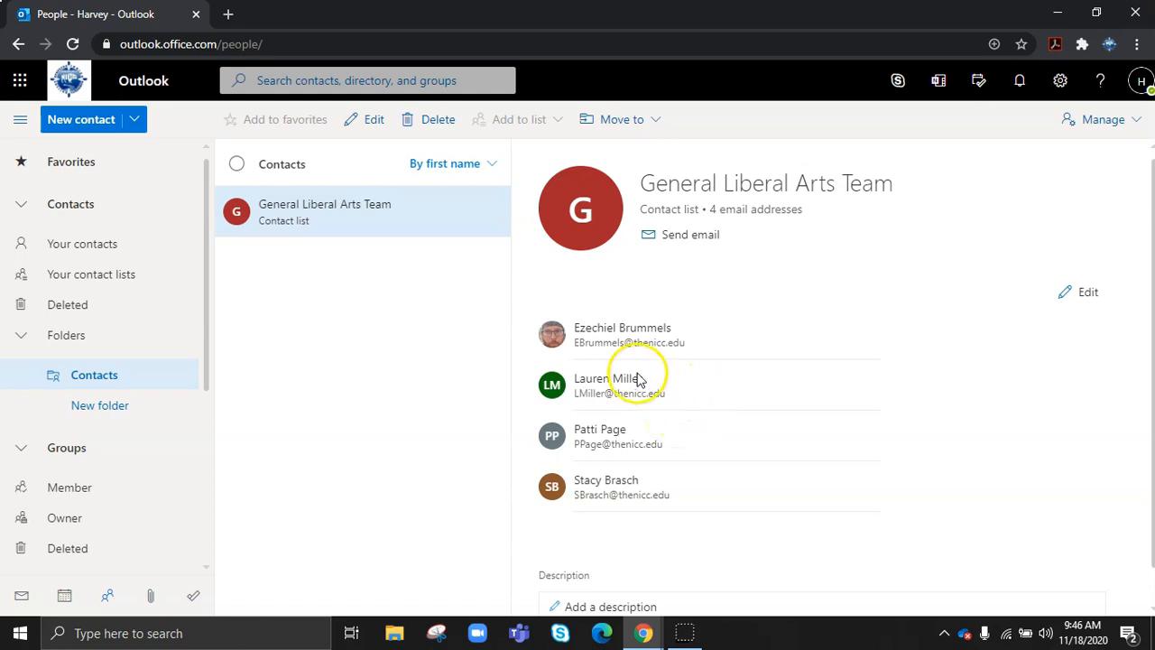
pyautogui.scroll(-1, 97, 543)
pyautogui.scroll(-1, 98, 543)
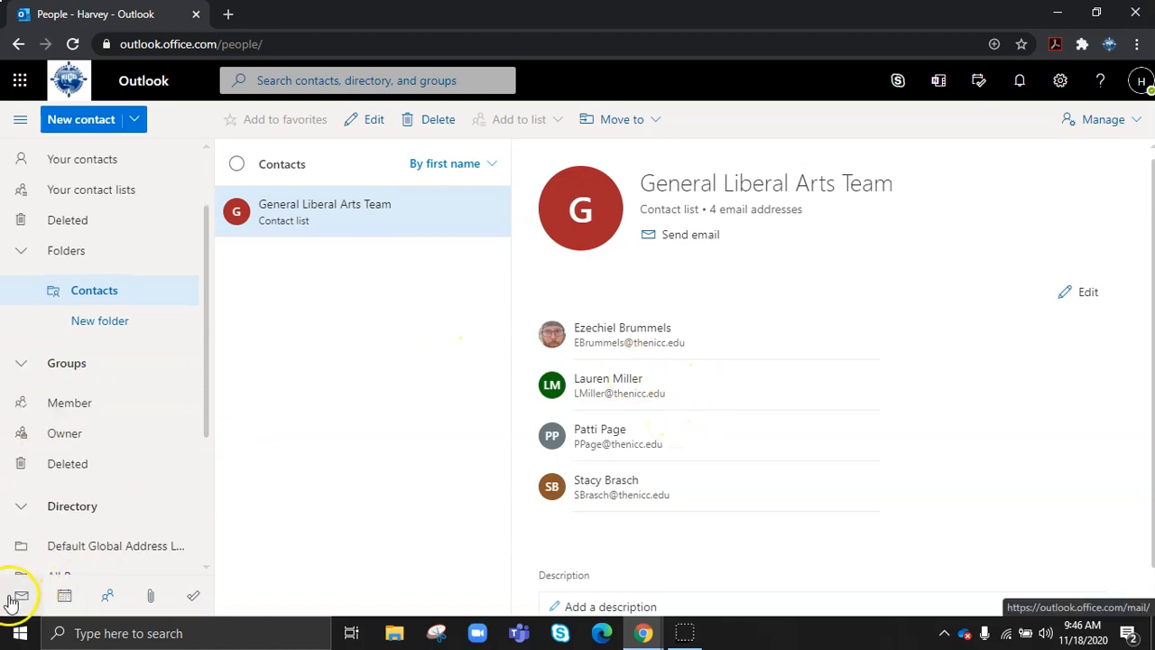
pyautogui.click(14, 596)
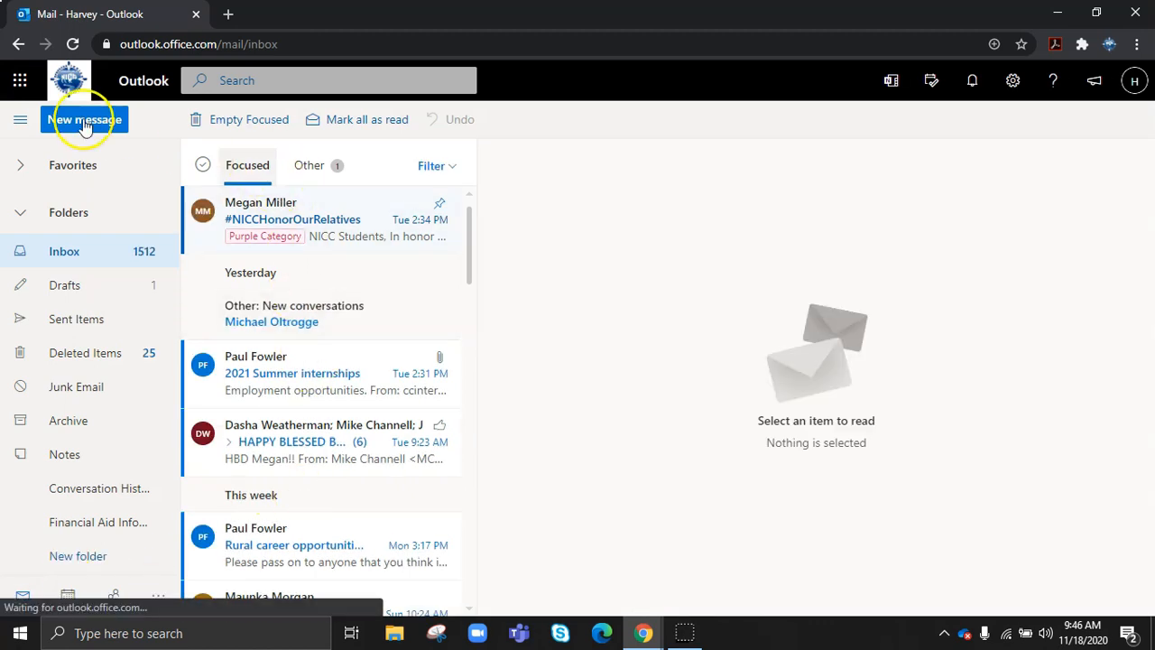
# - Address a new message to General Liberal Arts Team, expanded into its four members
pyautogui.click(82, 125)
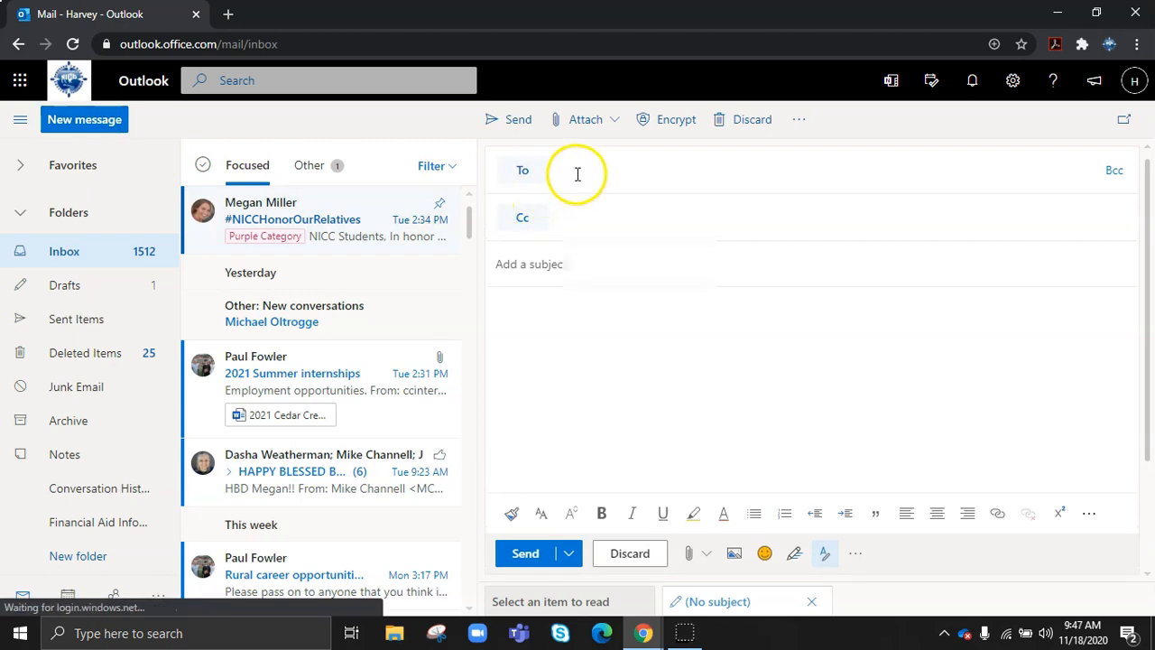
pyautogui.click(578, 173)
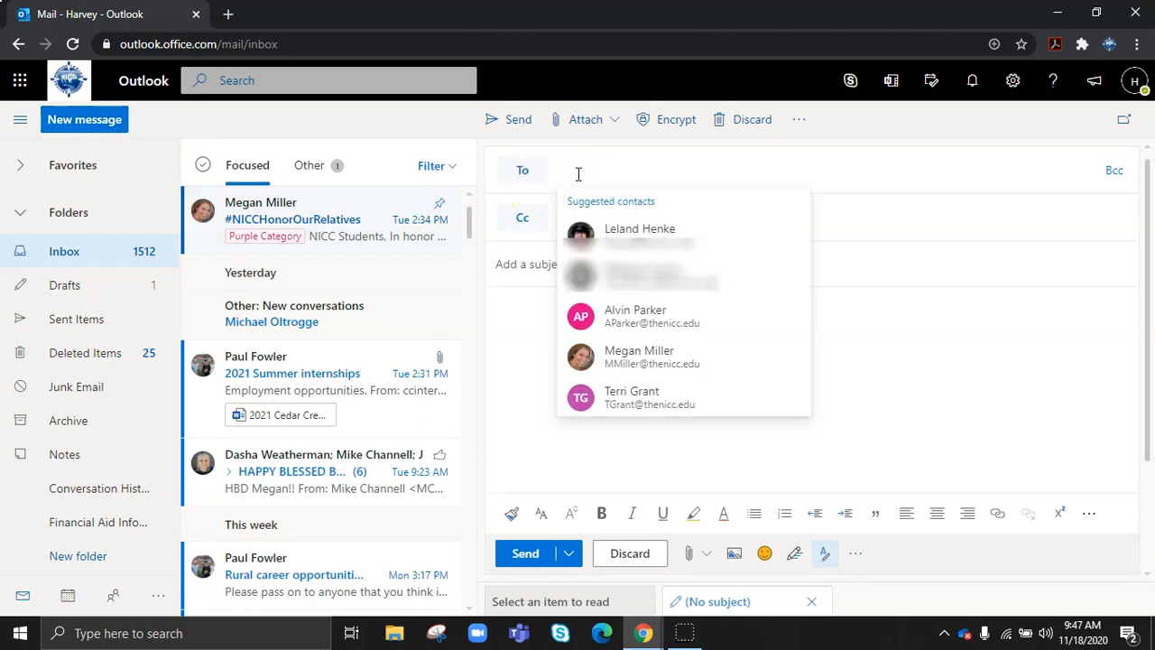
pyautogui.write('genera')
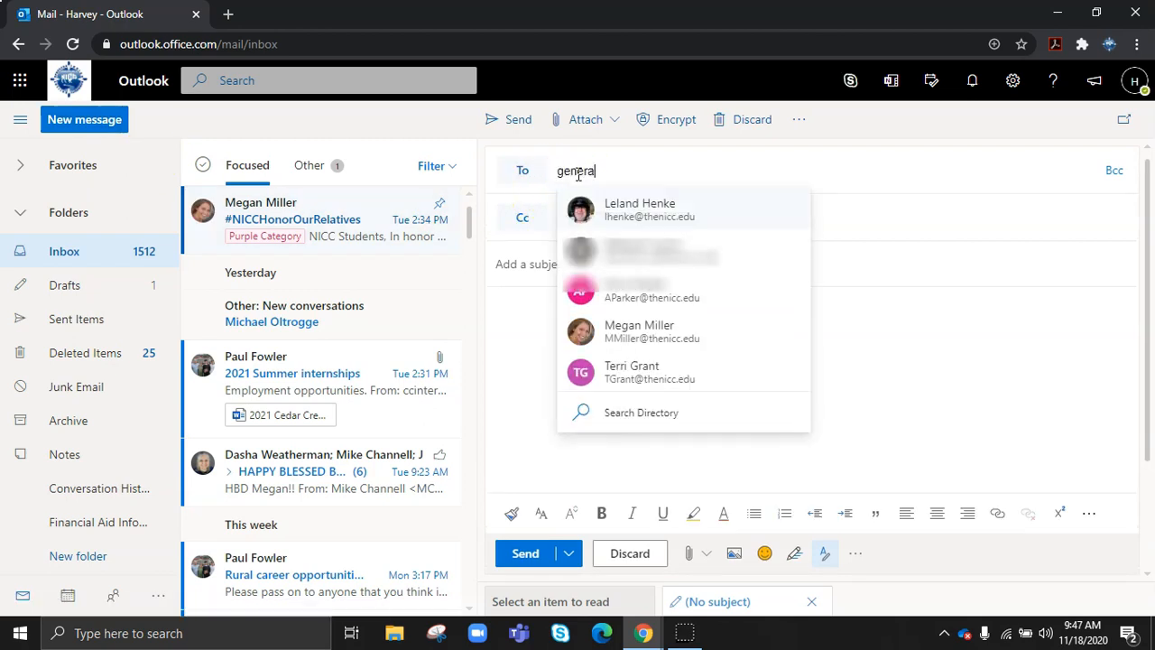
pyautogui.write('l')
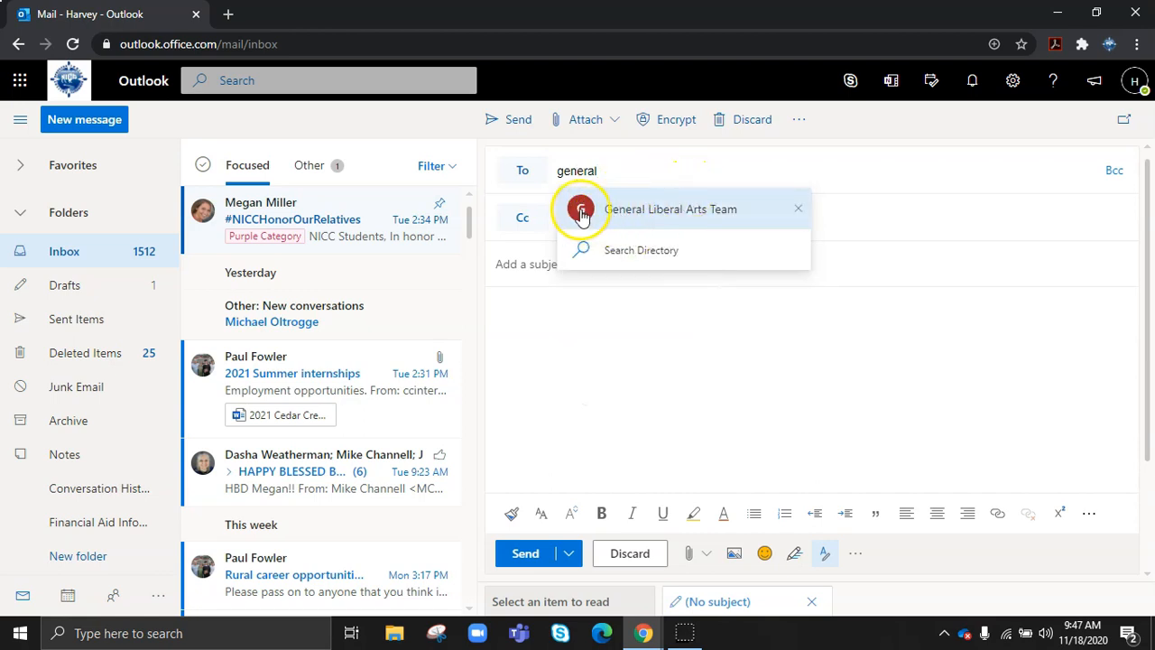
pyautogui.click(582, 213)
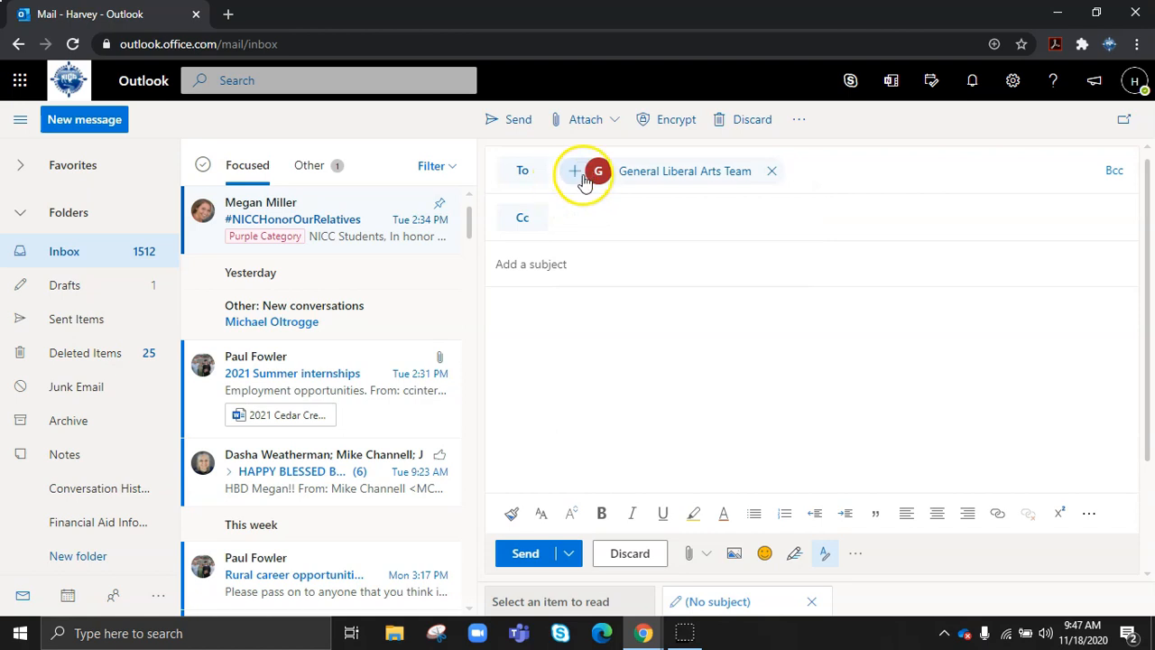
pyautogui.click(578, 179)
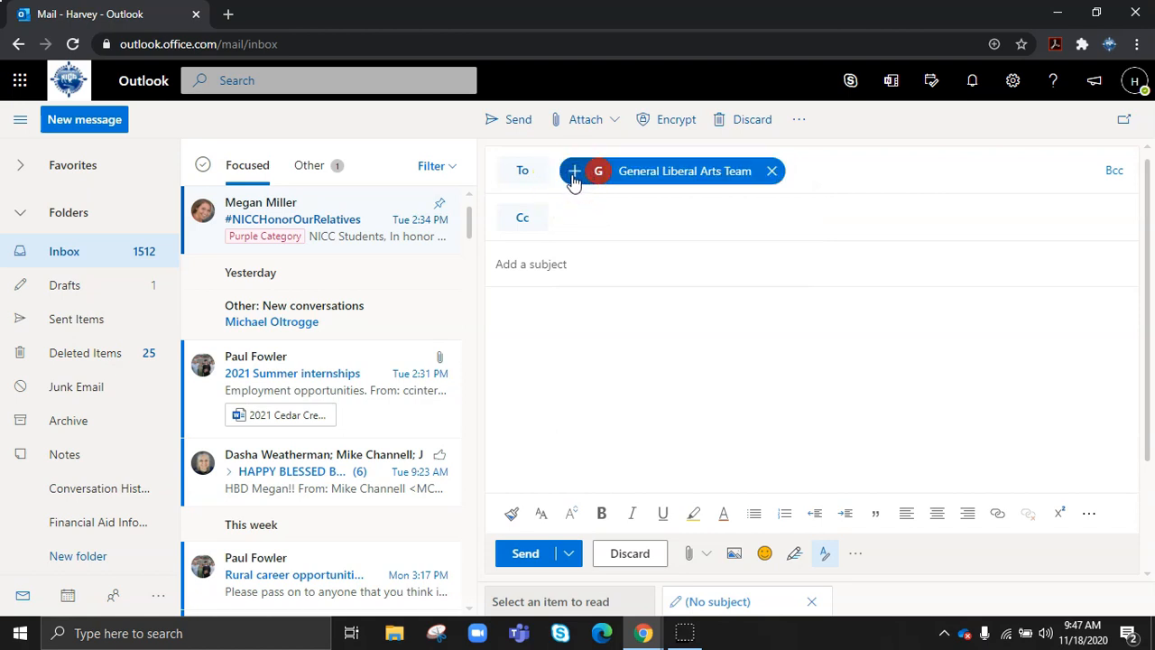
pyautogui.click(574, 179)
pyautogui.click(637, 217)
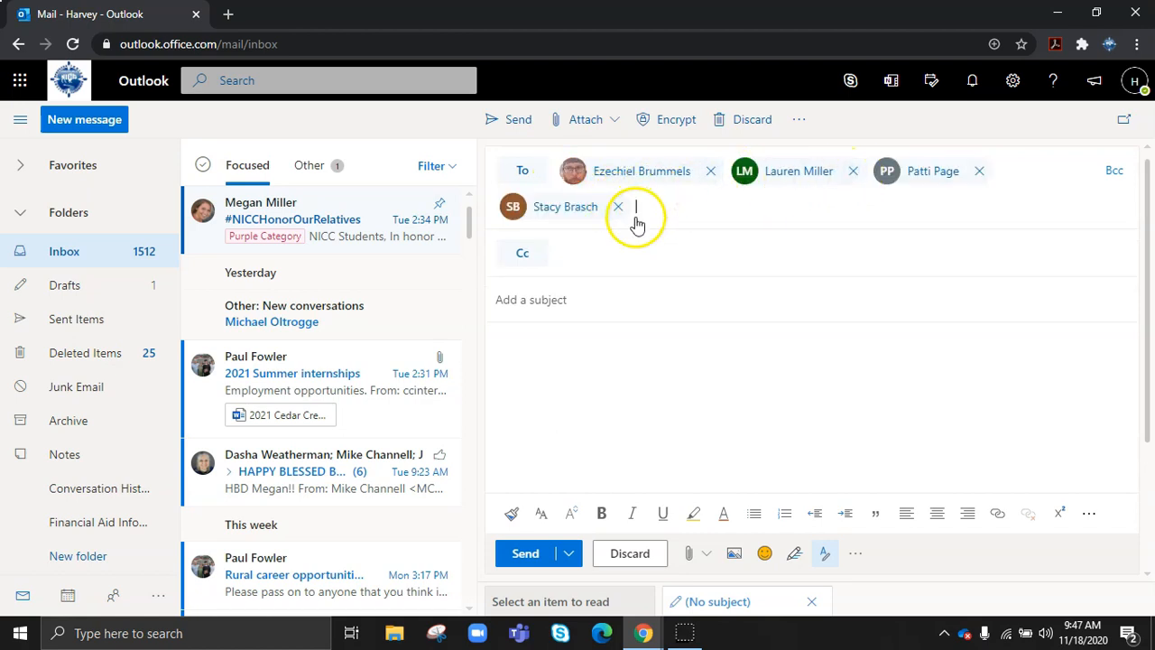
# - Enter the subject 'GLA Meeting Info.' and place the cursor in the message body
pyautogui.click(554, 298)
pyautogui.write('GLA Meeting Info.')
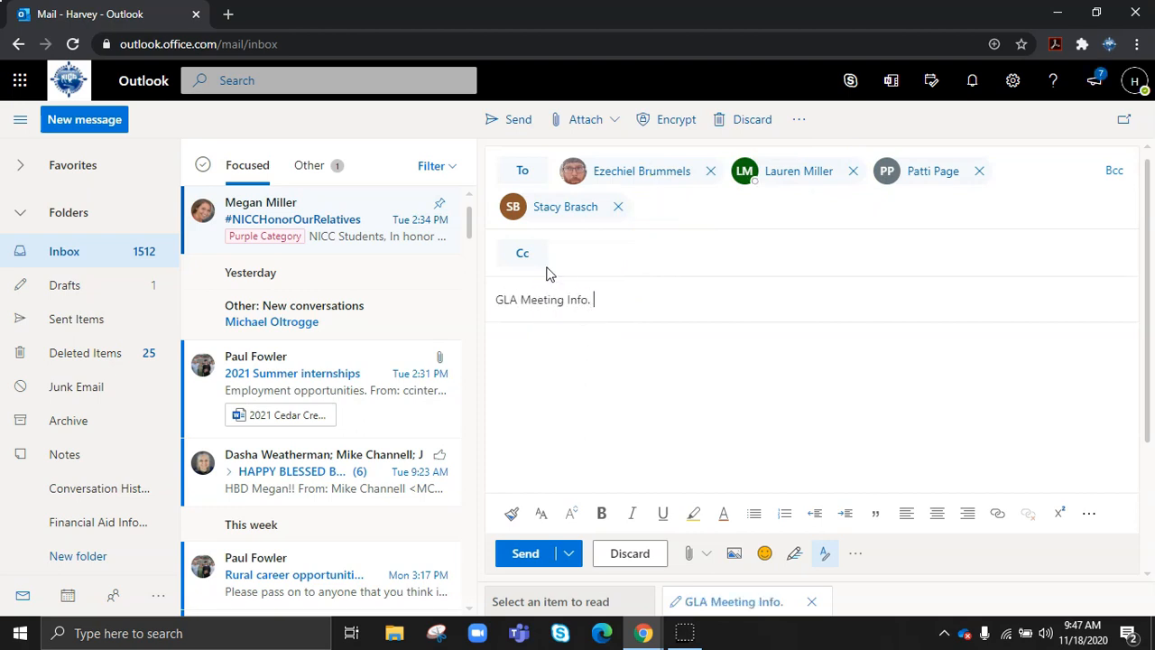
pyautogui.click(552, 354)
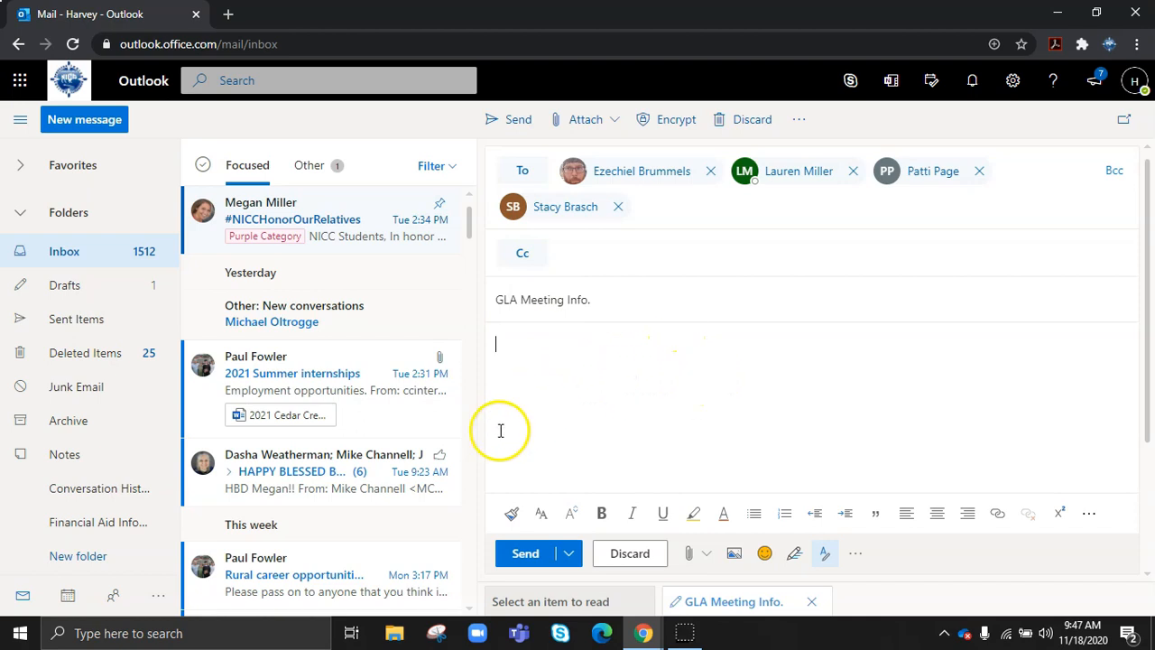
# - Scroll down through the inbox message list and back up while the draft saves
pyautogui.scroll(-1, 316, 287)
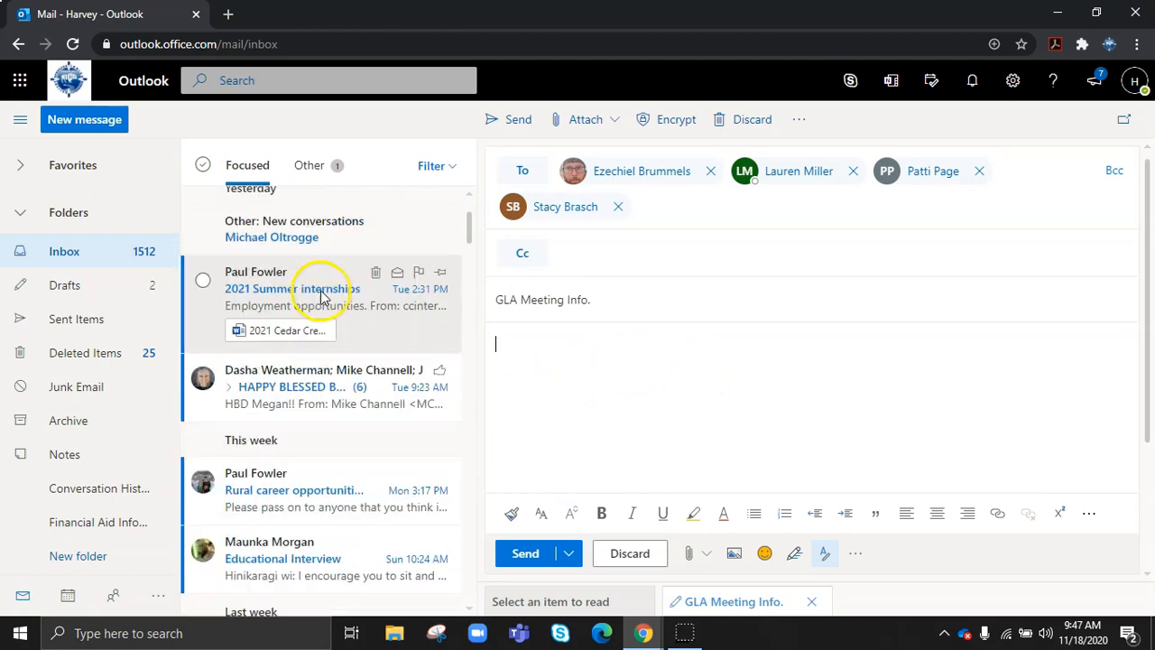
pyautogui.scroll(-1, 318, 289)
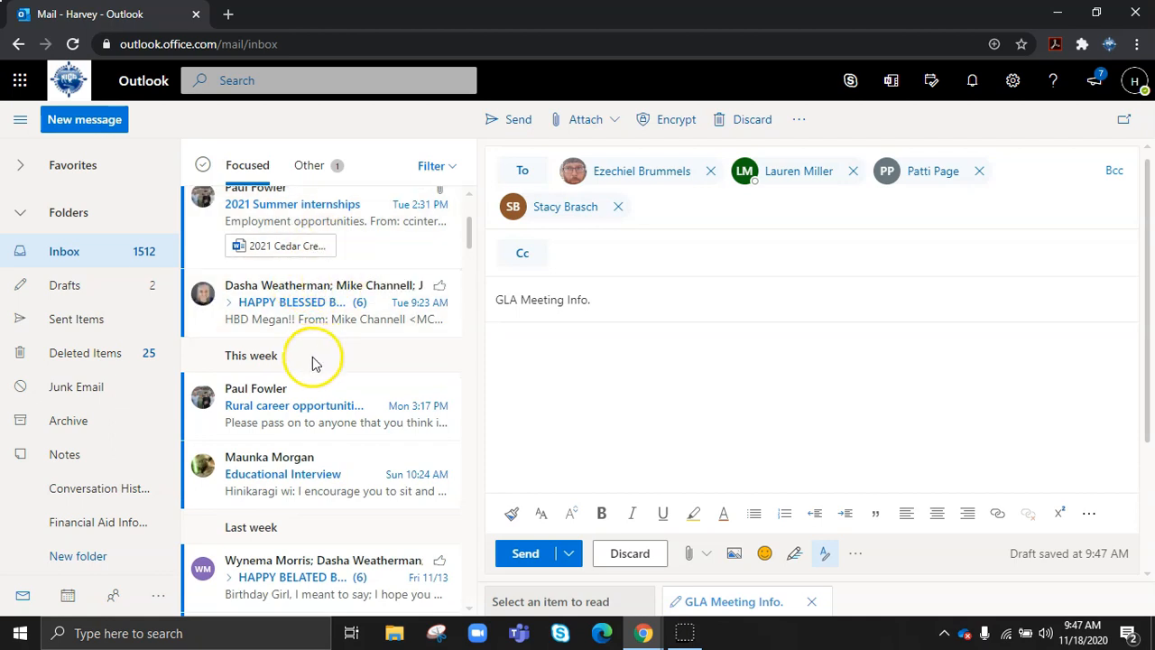
pyautogui.scroll(-3, 310, 361)
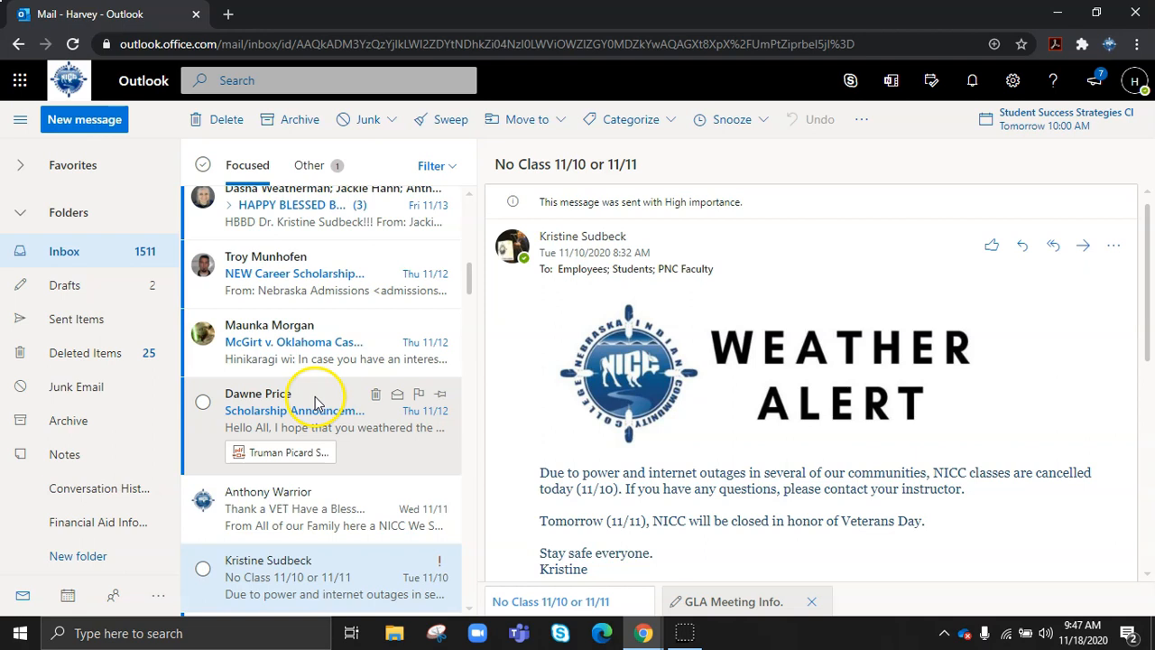
pyautogui.scroll(5, 315, 402)
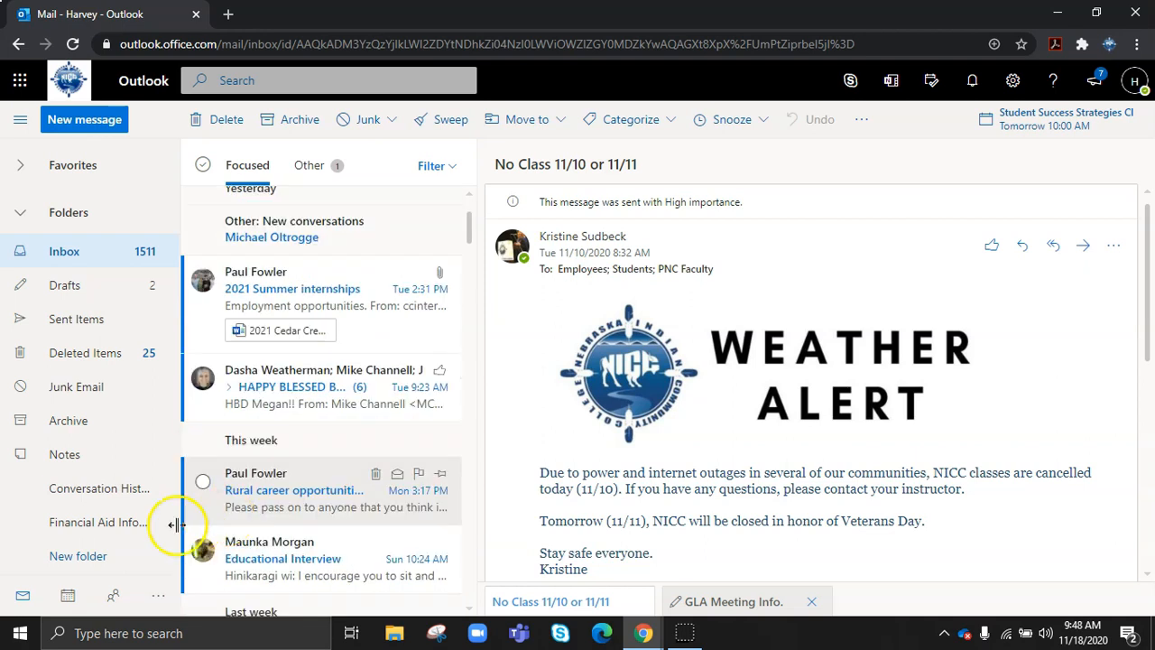
# - Show the November 2020 month calendar and check the events on Nov 17, 19 and 18
pyautogui.click(67, 596)
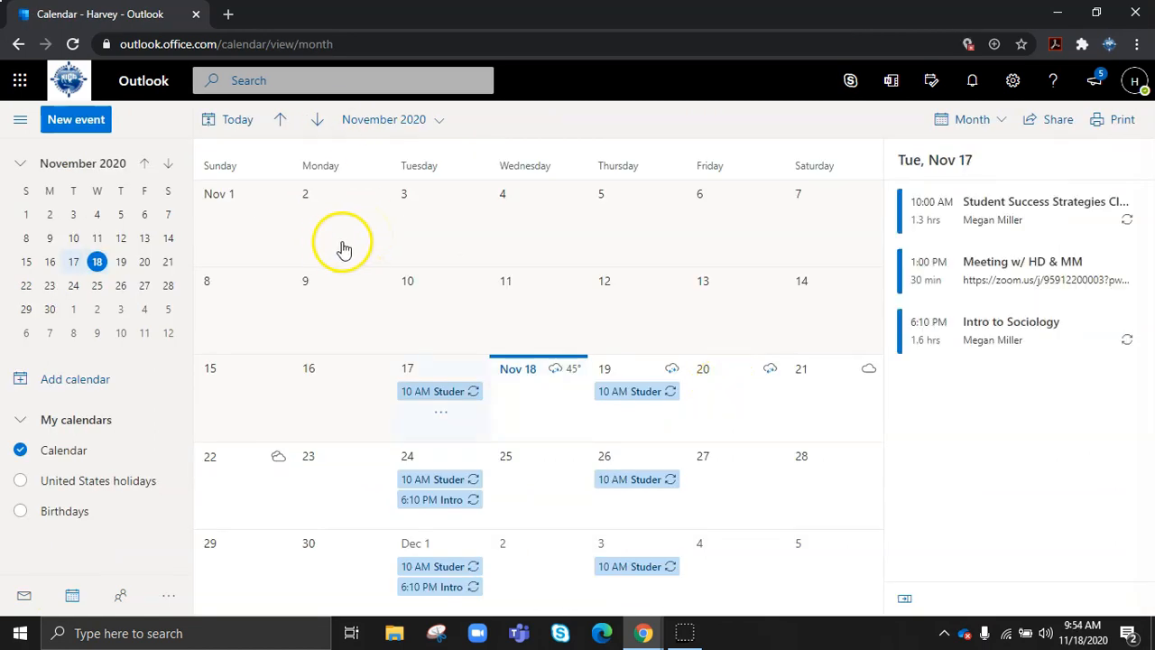
pyautogui.click(999, 124)
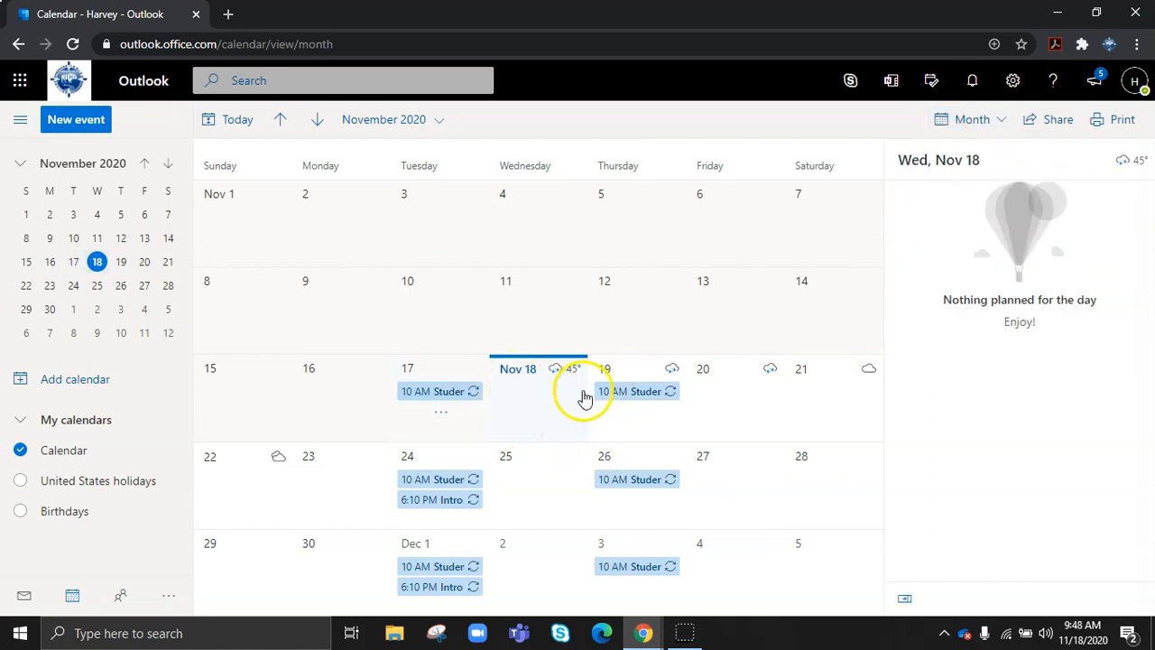
pyautogui.click(464, 418)
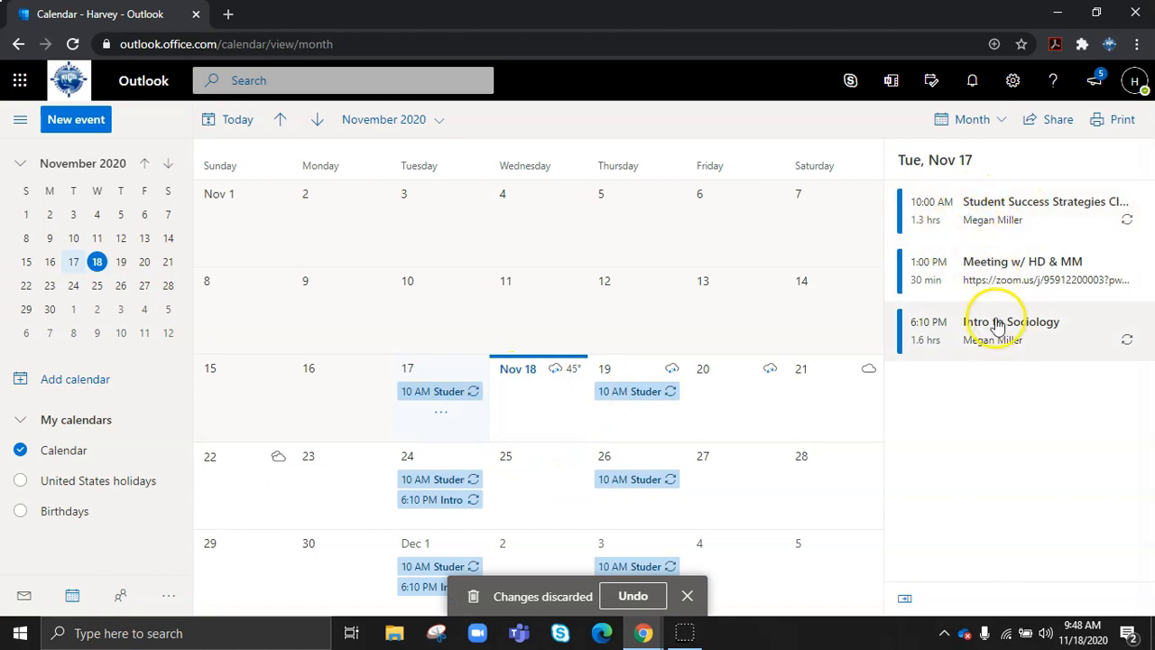
pyautogui.click(619, 434)
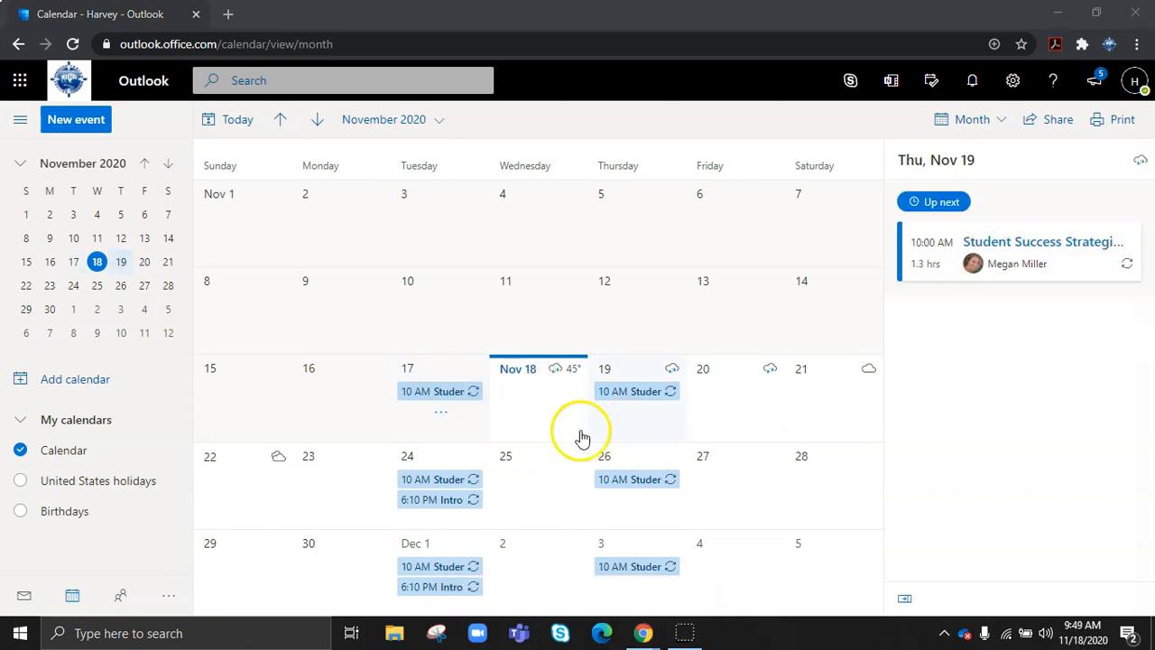
pyautogui.click(463, 423)
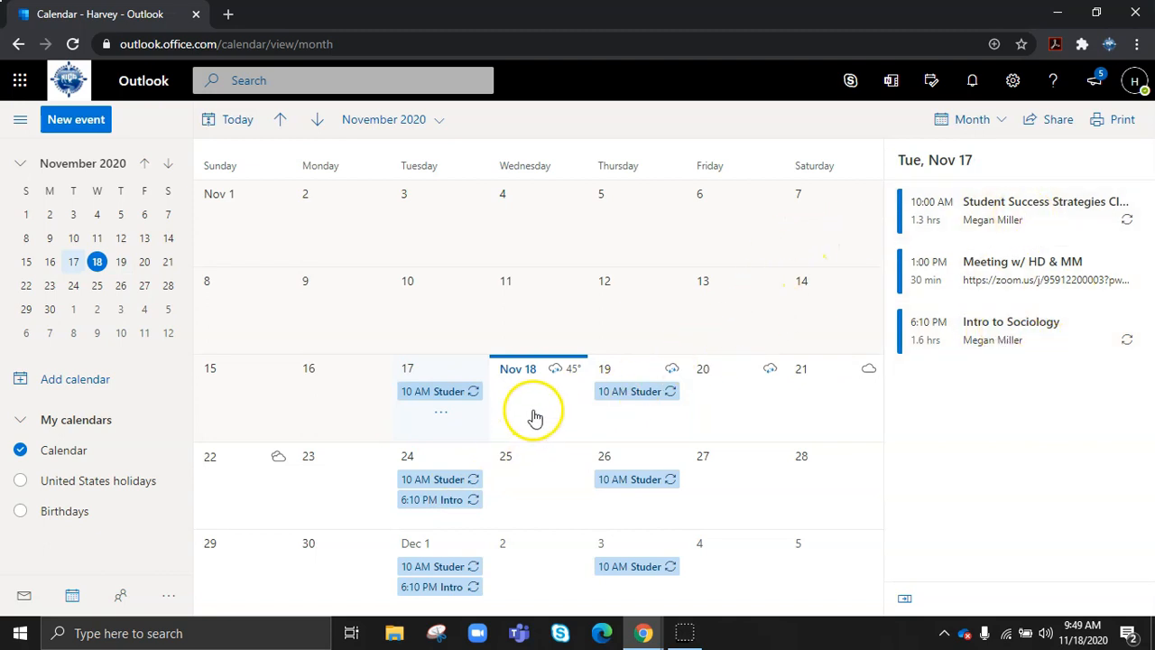
pyautogui.click(533, 417)
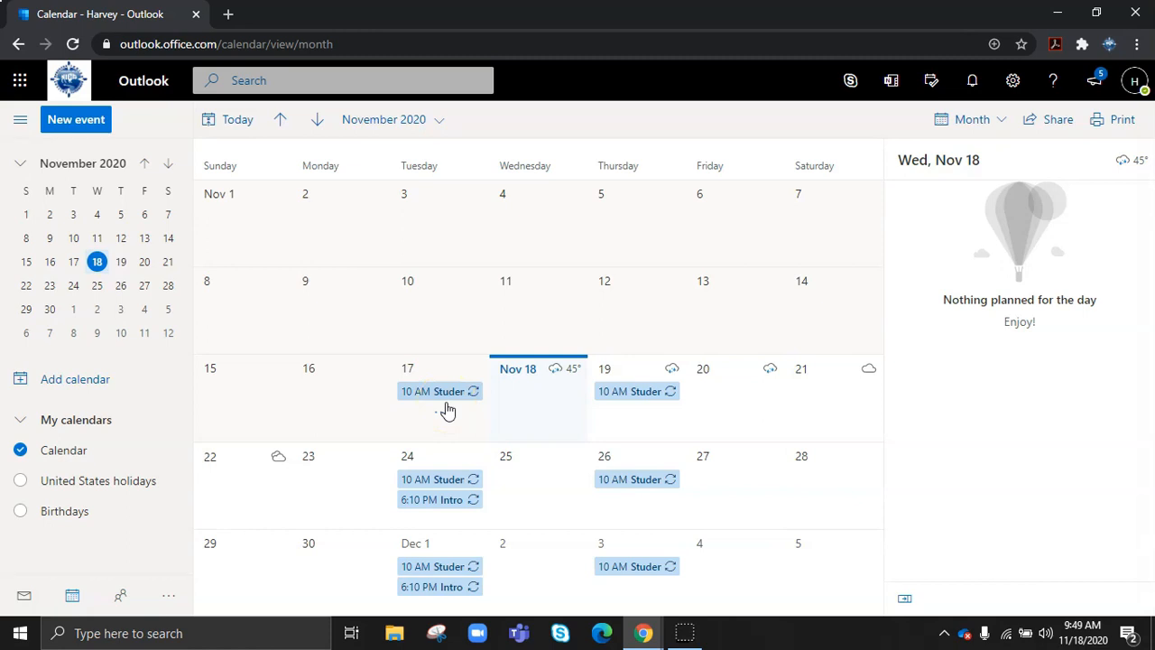
# - Start a new event titled 'Pick Up Sister from School' with a separate optional attendees row
pyautogui.click(75, 130)
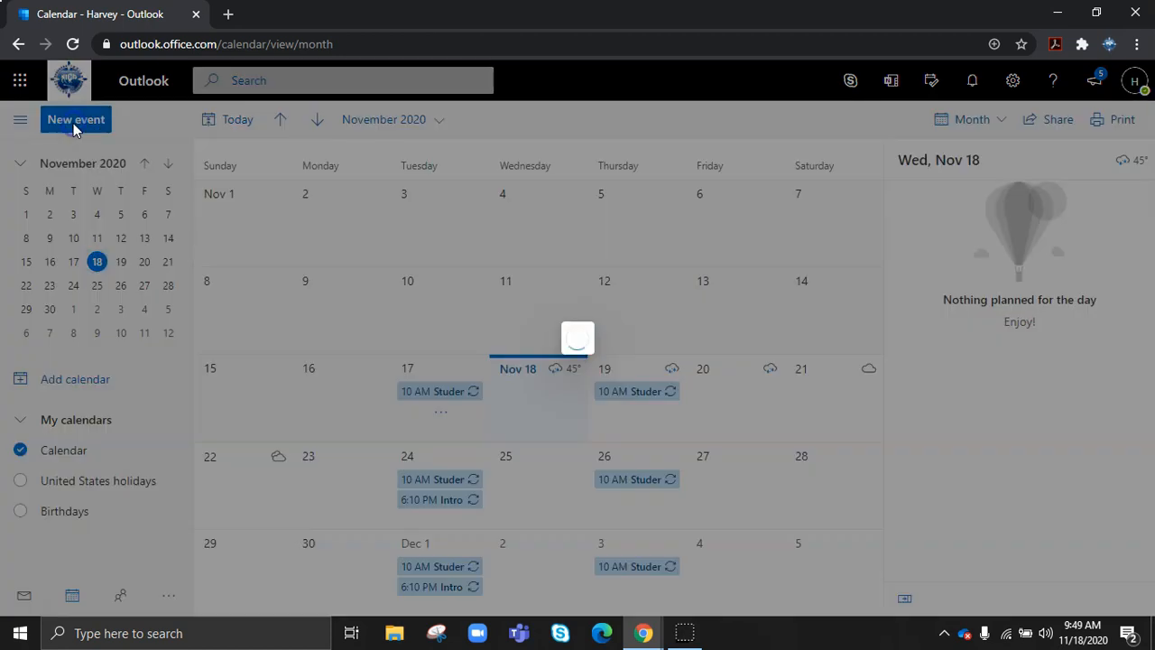
pyautogui.click(210, 224)
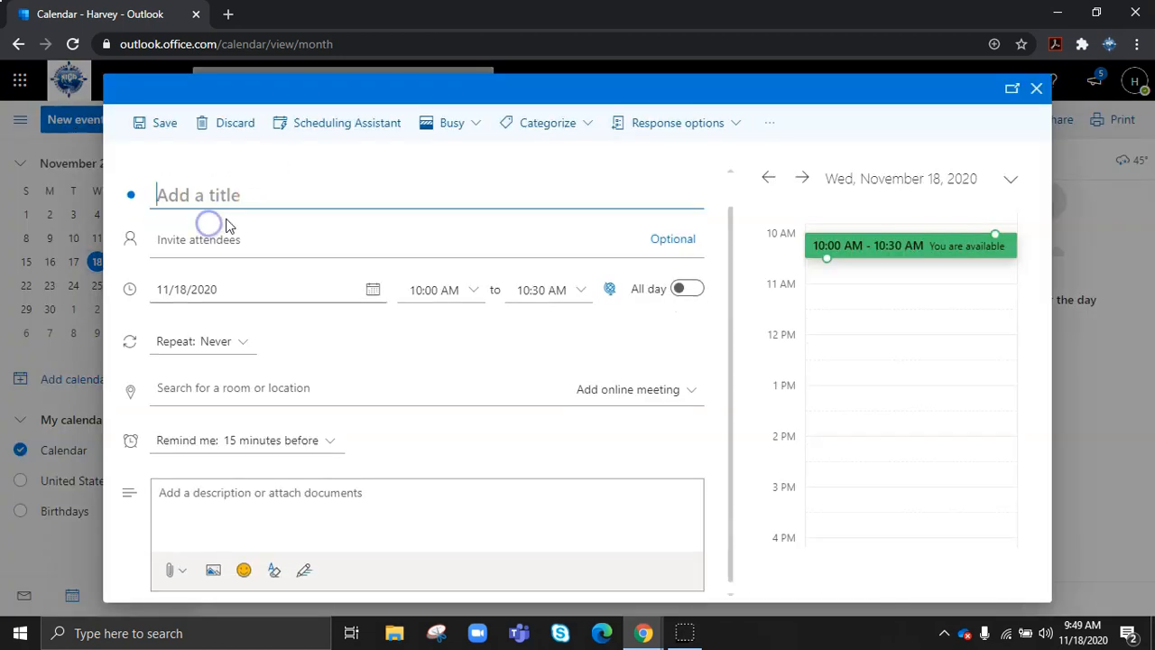
pyautogui.click(178, 197)
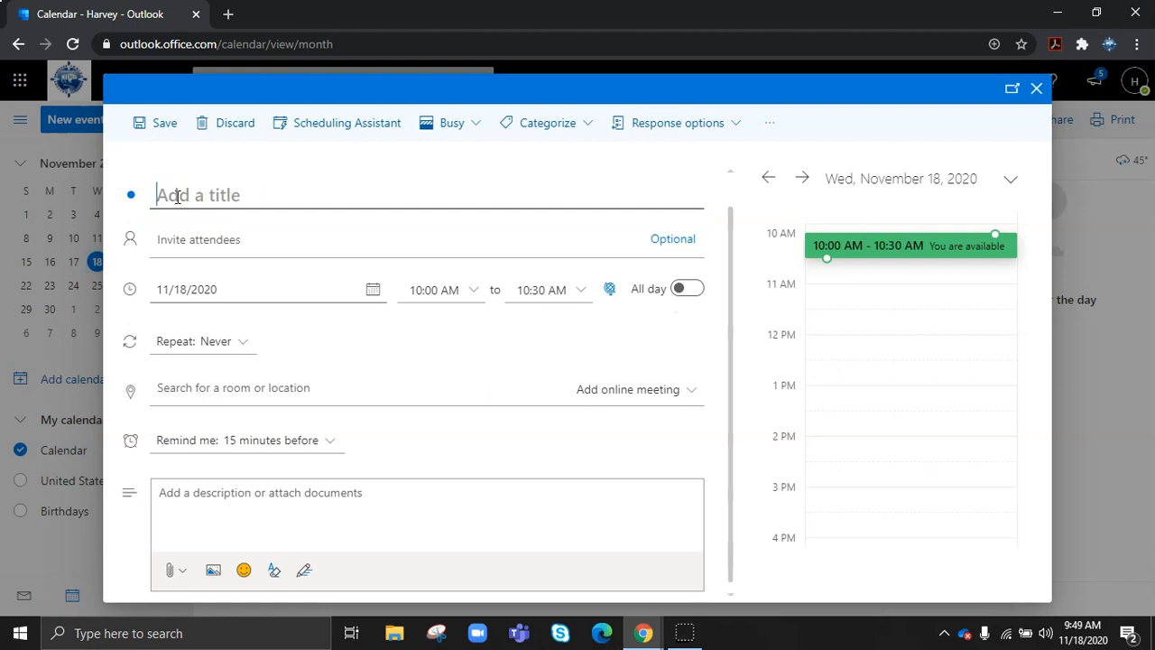
pyautogui.write('Pick Up Sist')
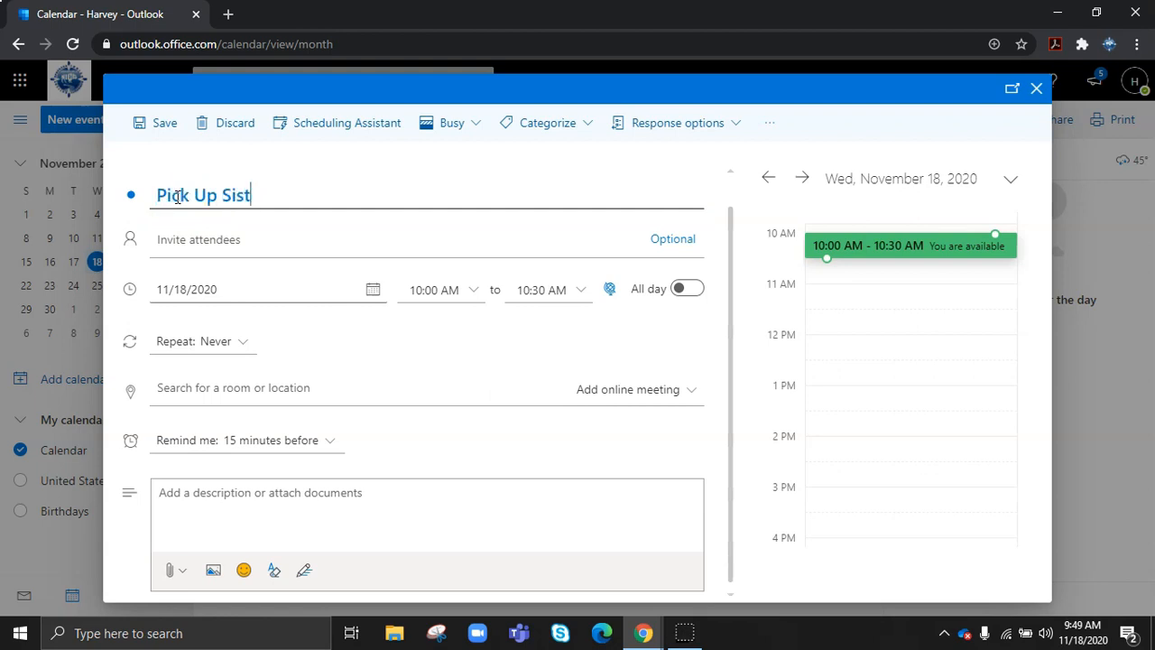
pyautogui.write('l')
pyautogui.click(243, 240)
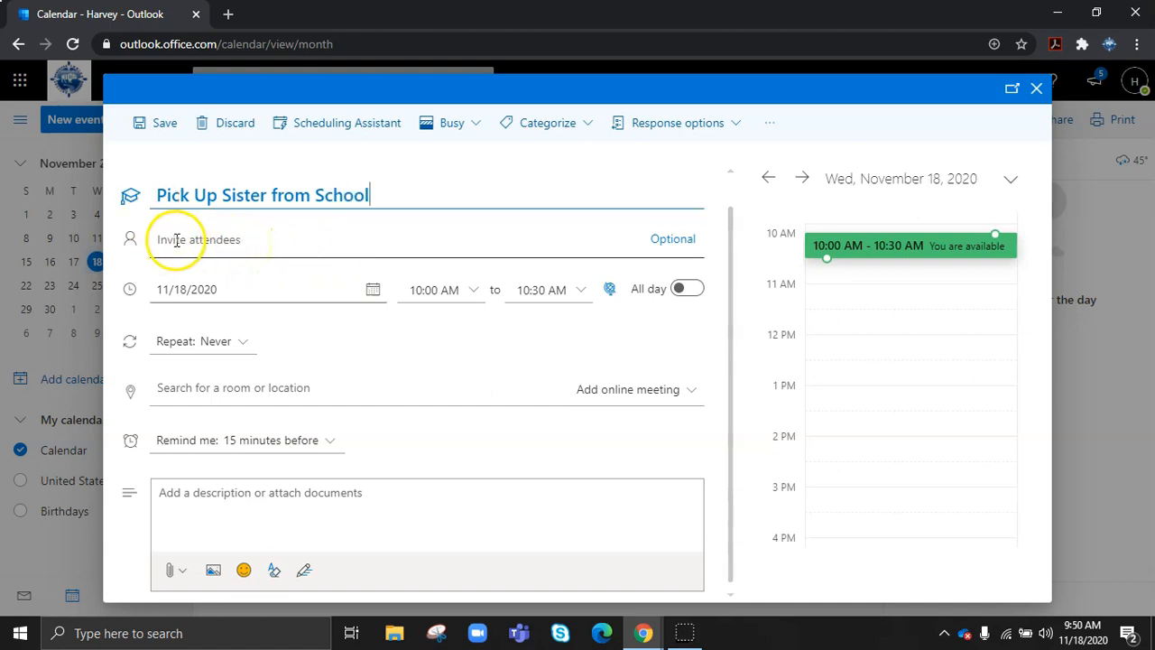
pyautogui.click(675, 240)
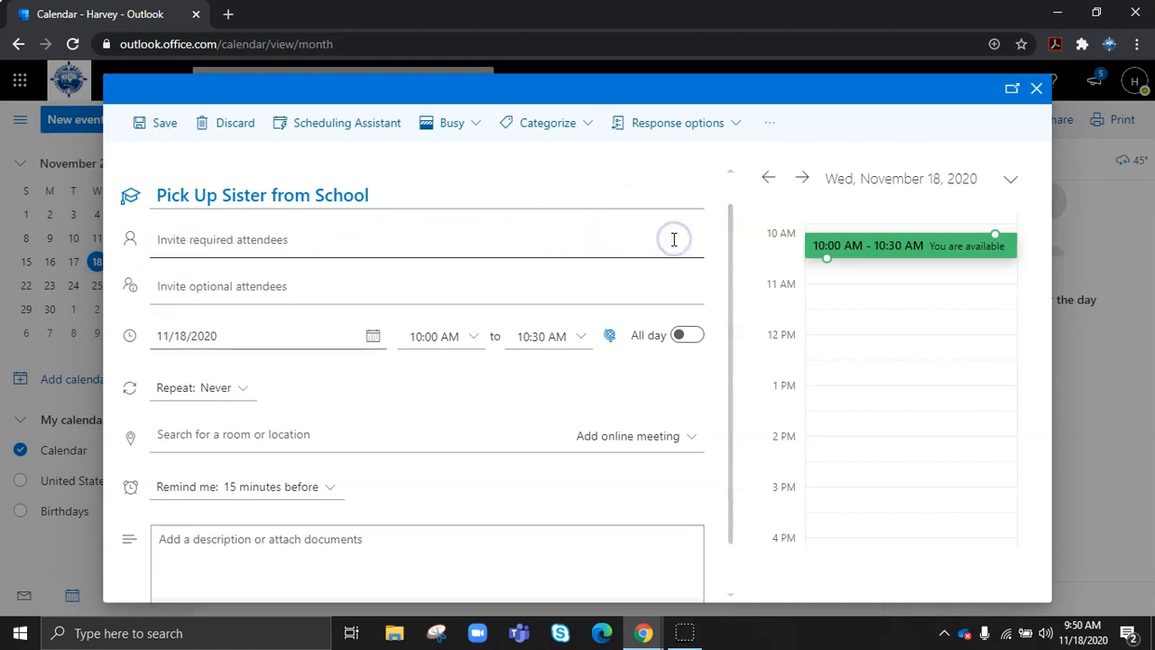
pyautogui.scroll(-1, 262, 262)
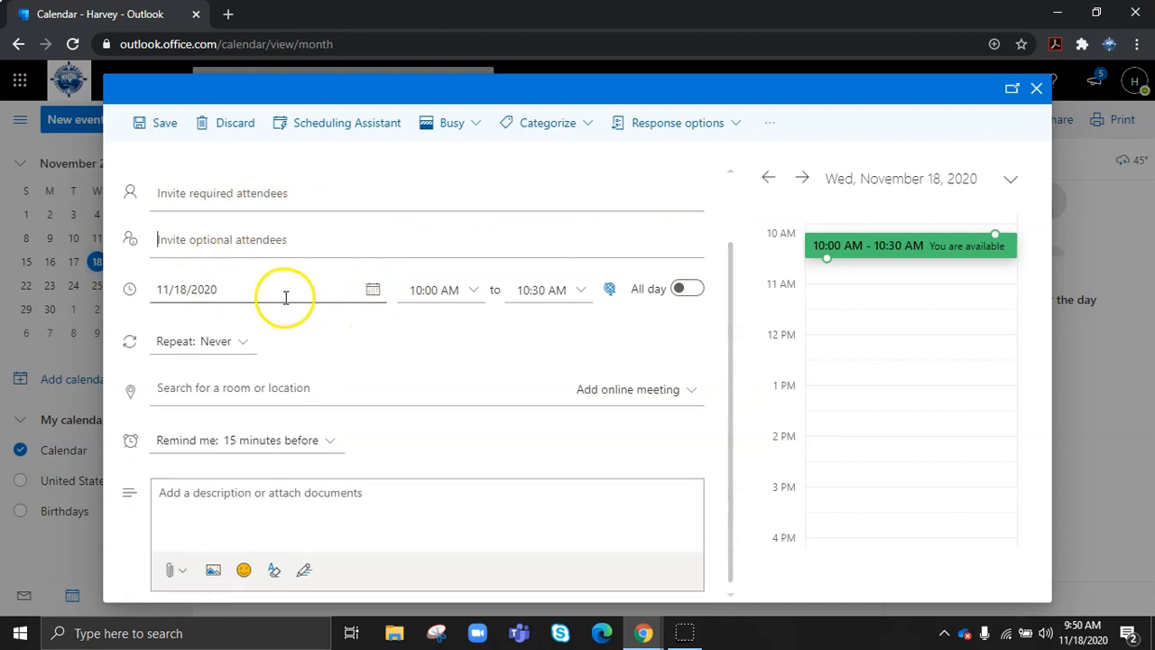
# - Schedule the event for Monday 11/23/2020, 4:00–4:30 PM
pyautogui.click(372, 298)
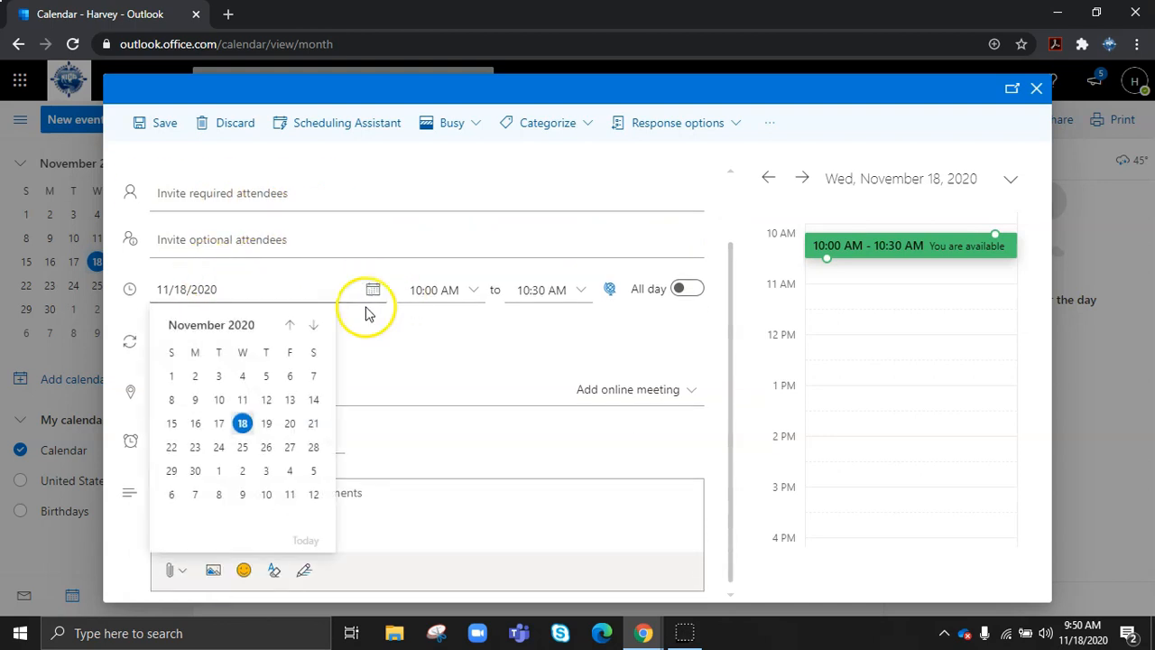
pyautogui.click(196, 447)
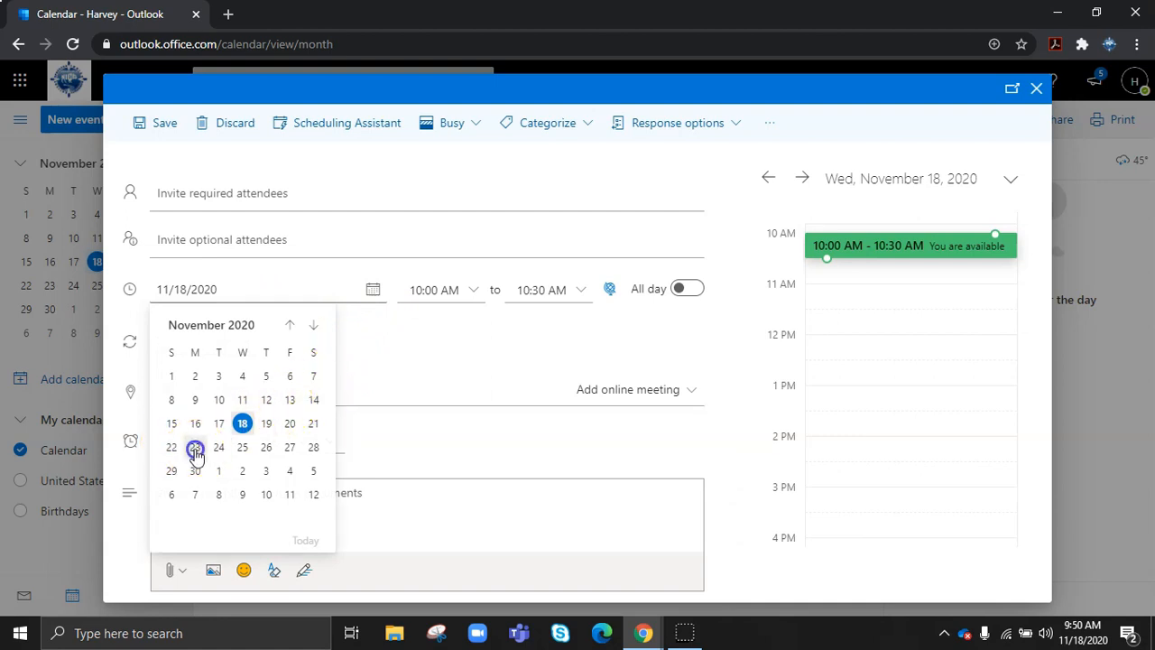
pyautogui.click(473, 290)
pyautogui.scroll(-3, 459, 356)
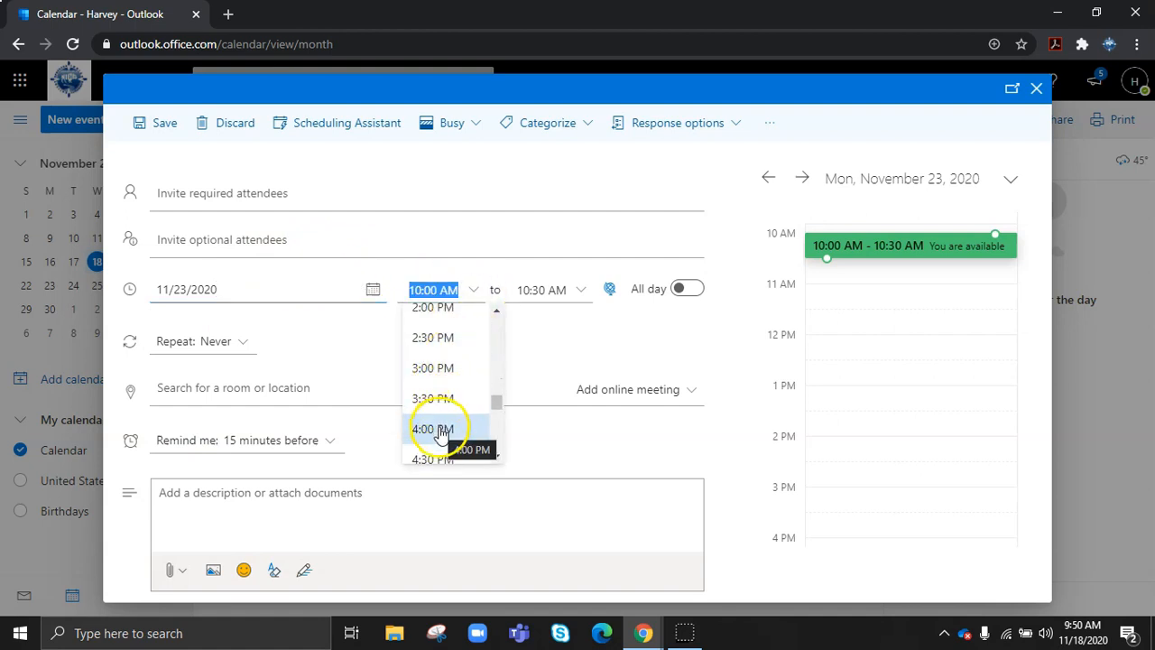
pyautogui.click(435, 429)
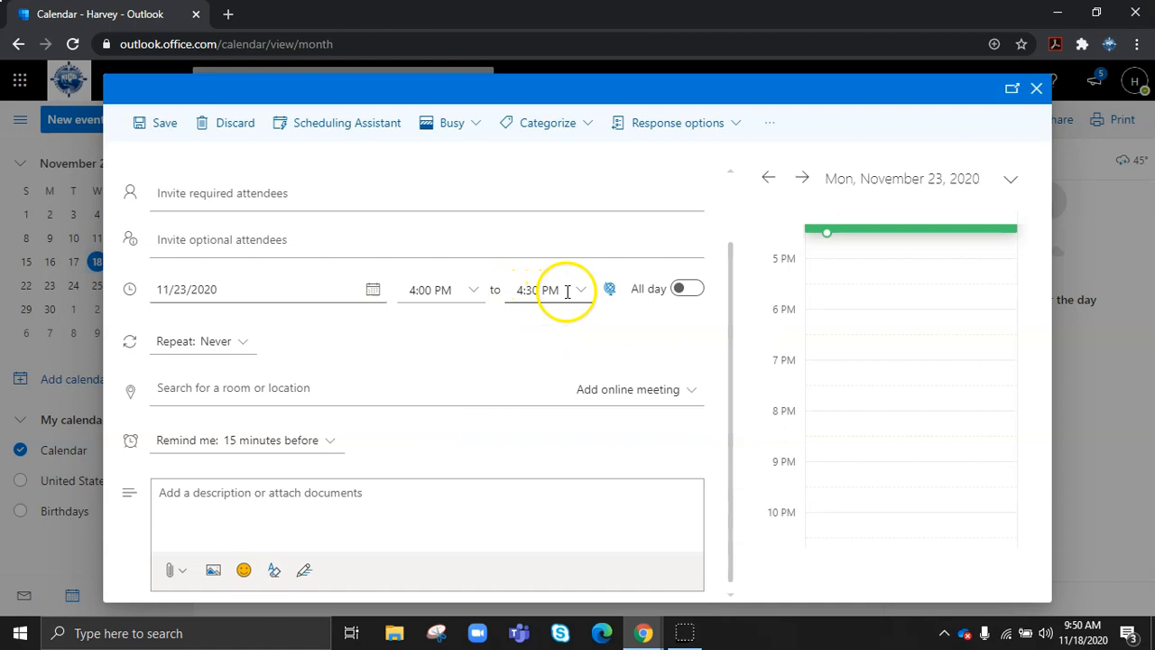
pyautogui.click(241, 350)
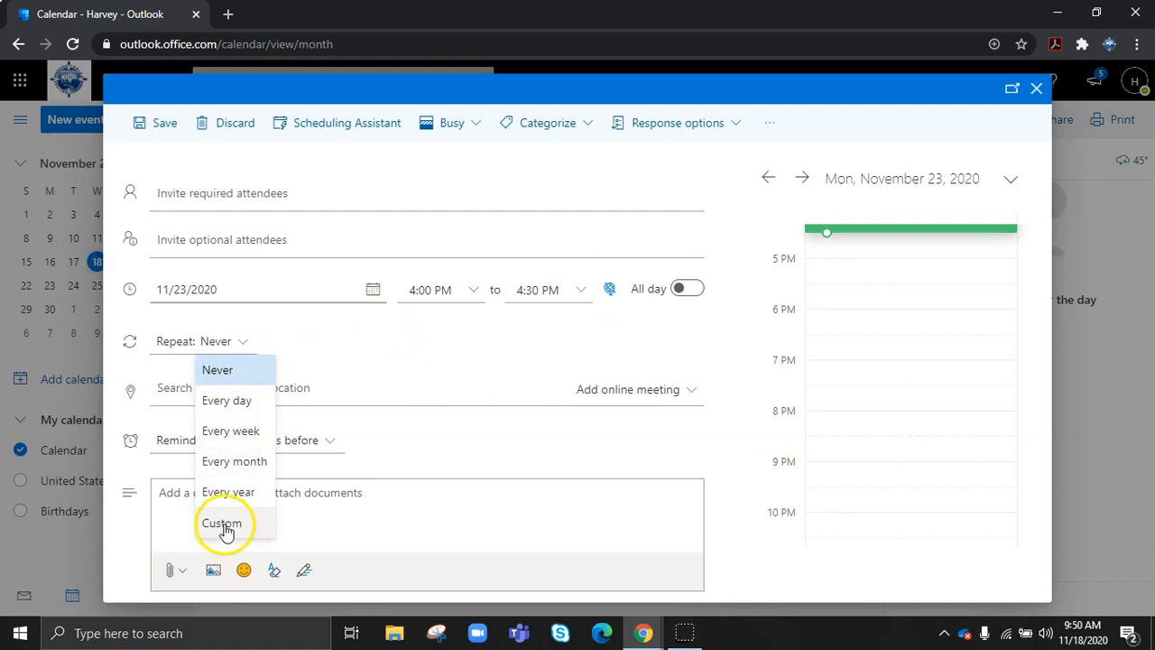
pyautogui.click(229, 433)
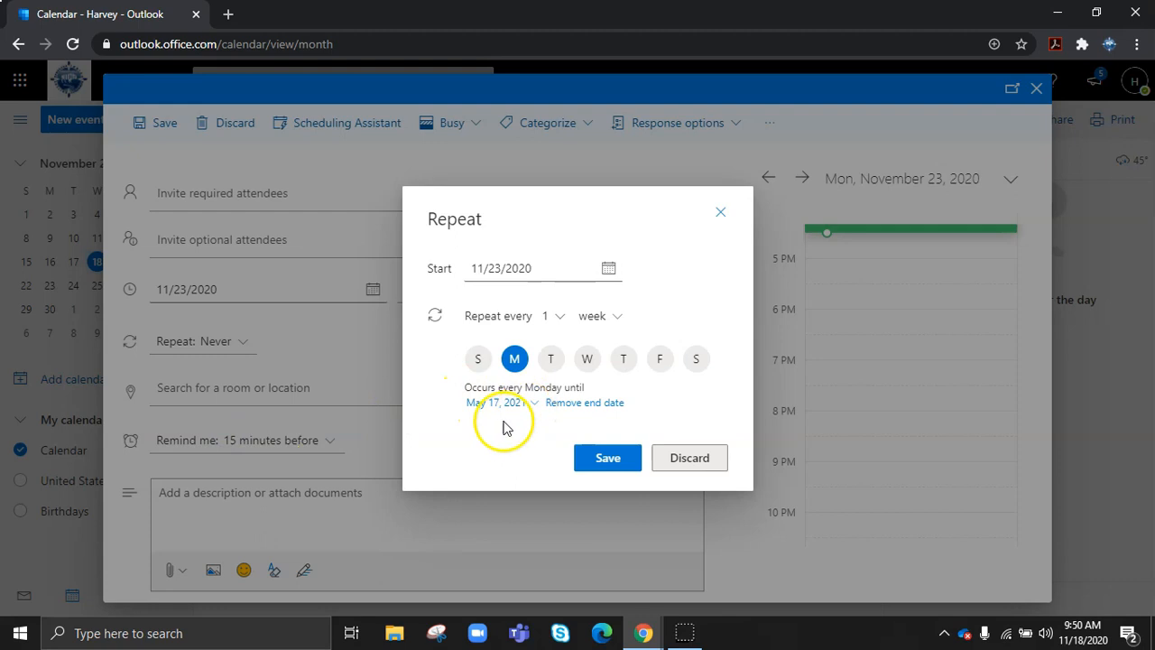
pyautogui.click(606, 460)
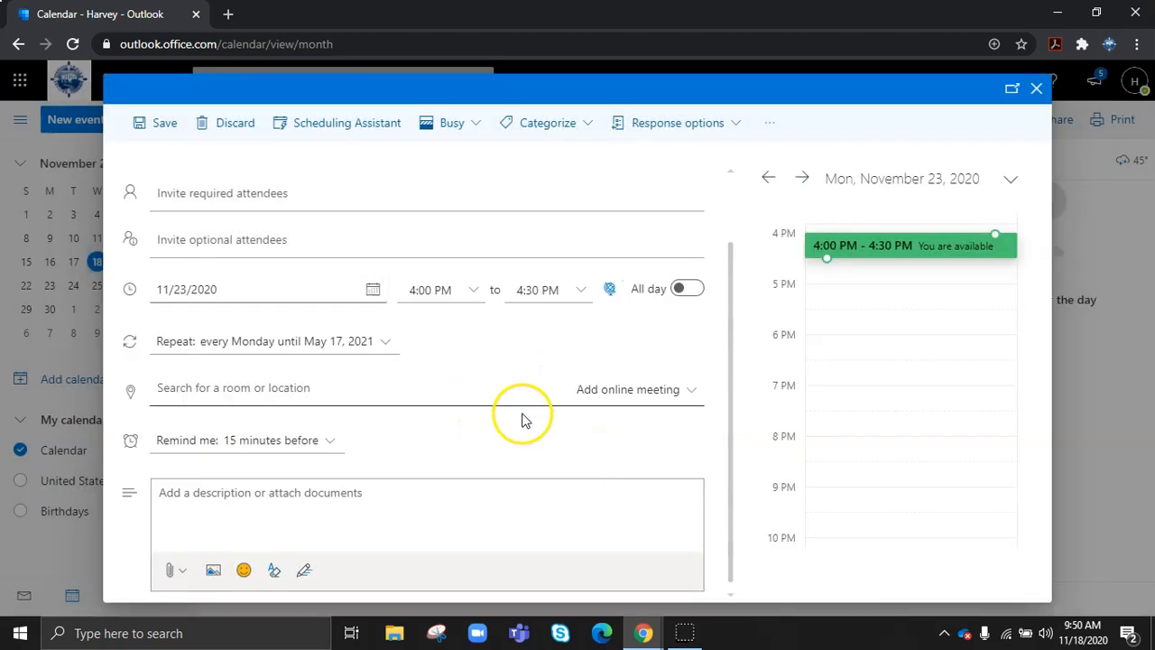
pyautogui.click(692, 394)
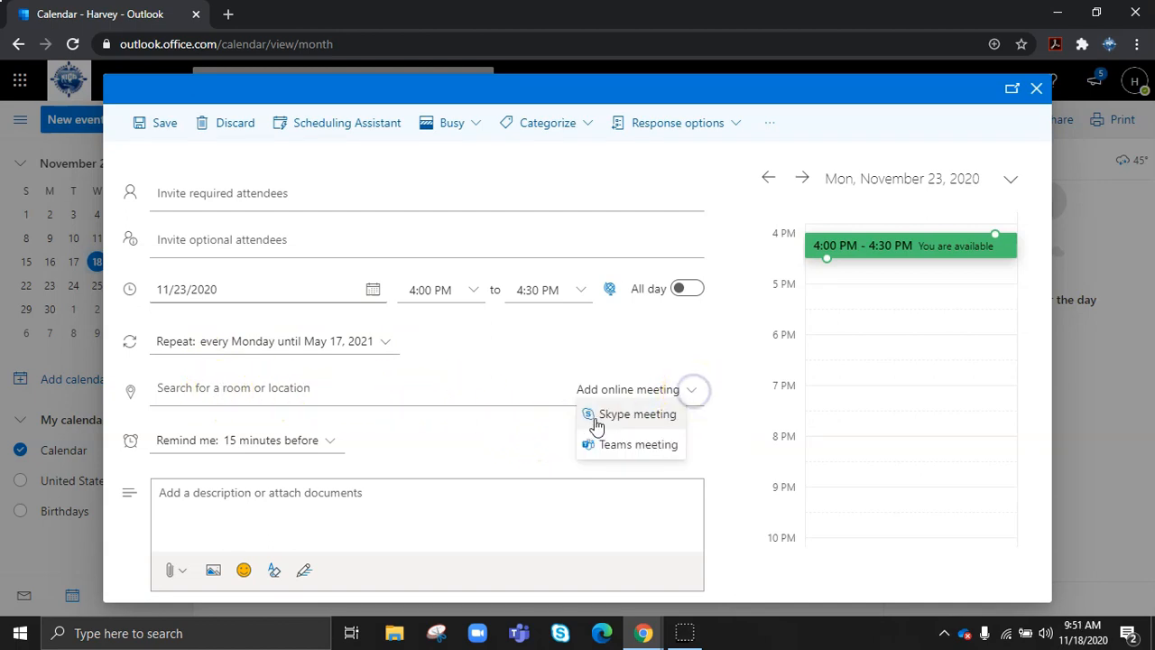
pyautogui.click(366, 391)
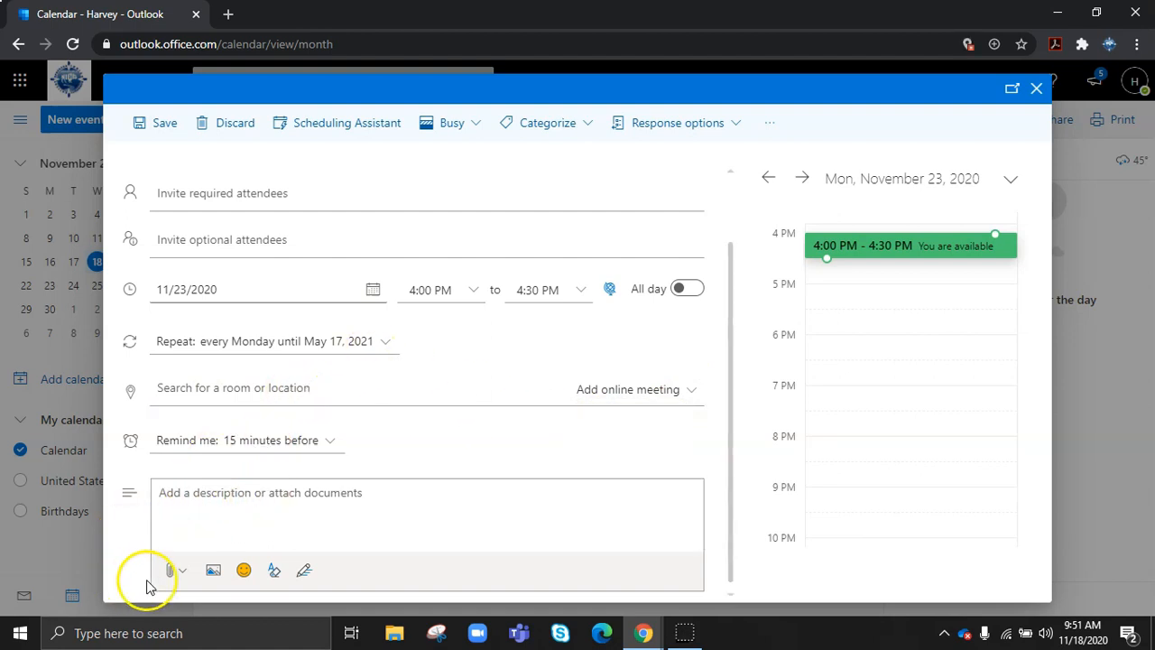
pyautogui.click(175, 572)
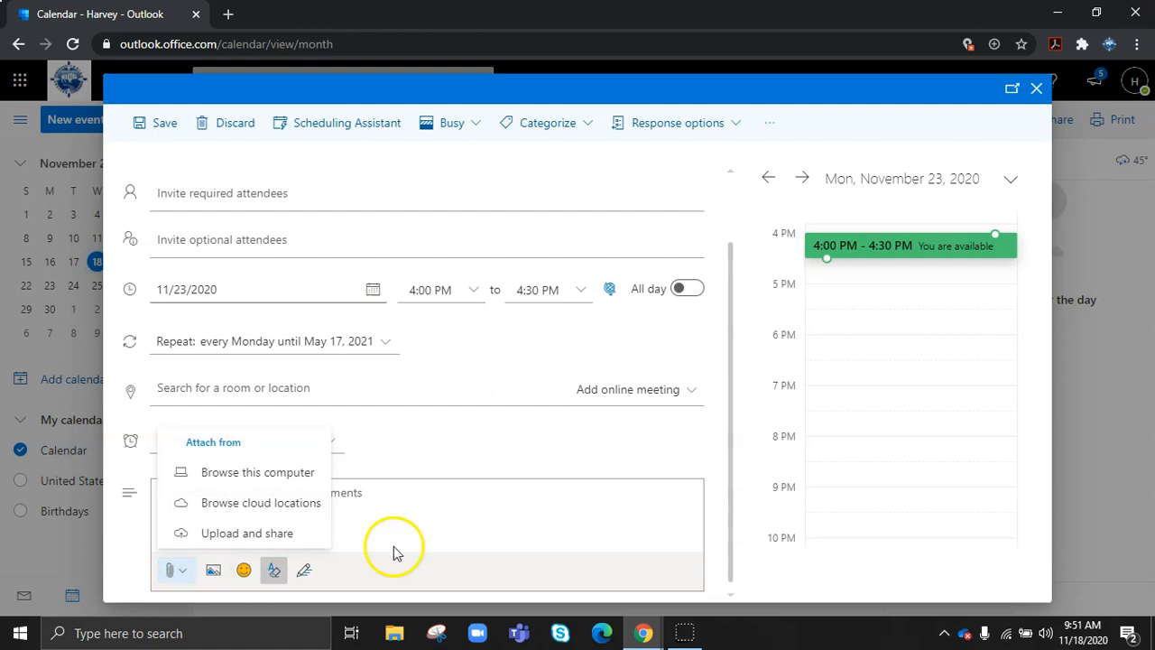
pyautogui.click(472, 513)
pyautogui.scroll(2, 508, 462)
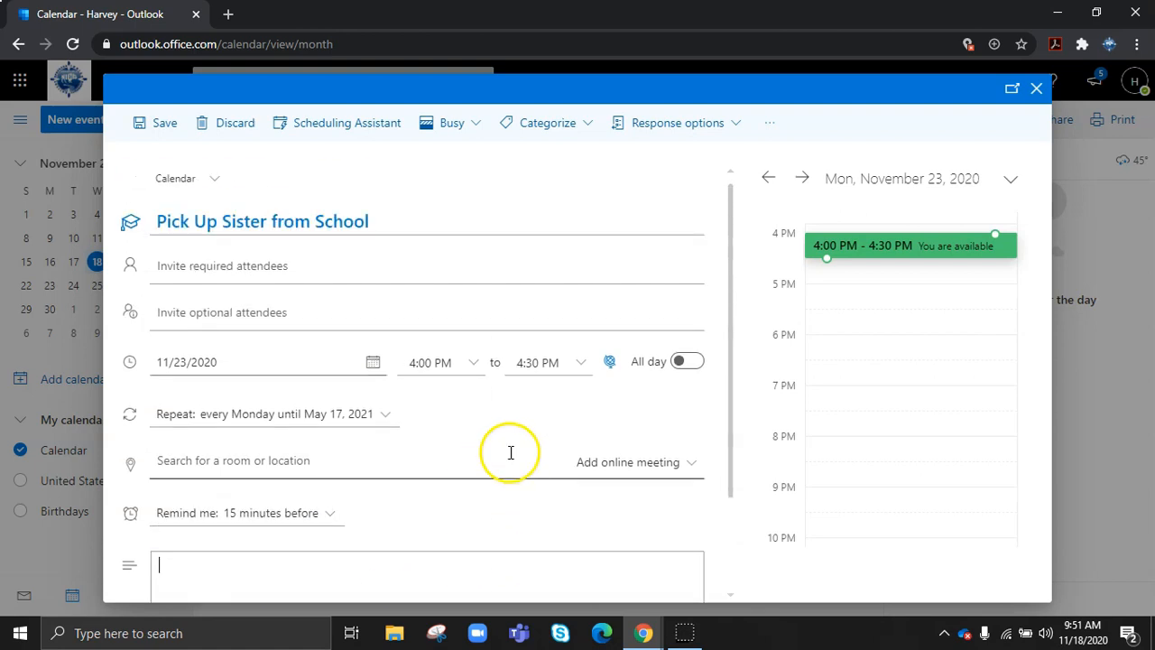
pyautogui.click(180, 267)
pyautogui.scroll(1, 180, 271)
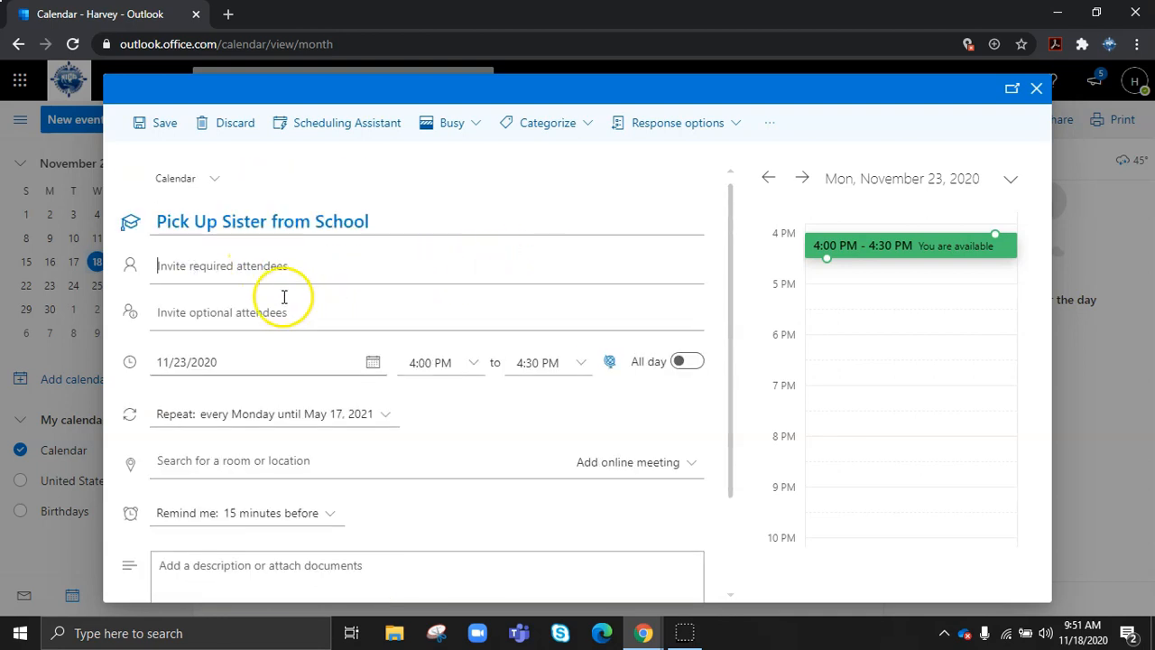
# - Retitle the event 'Meet w/ HM' and invite the suggested contact as a required attendee
pyautogui.moveTo(377, 222); pyautogui.dragTo(140, 236)
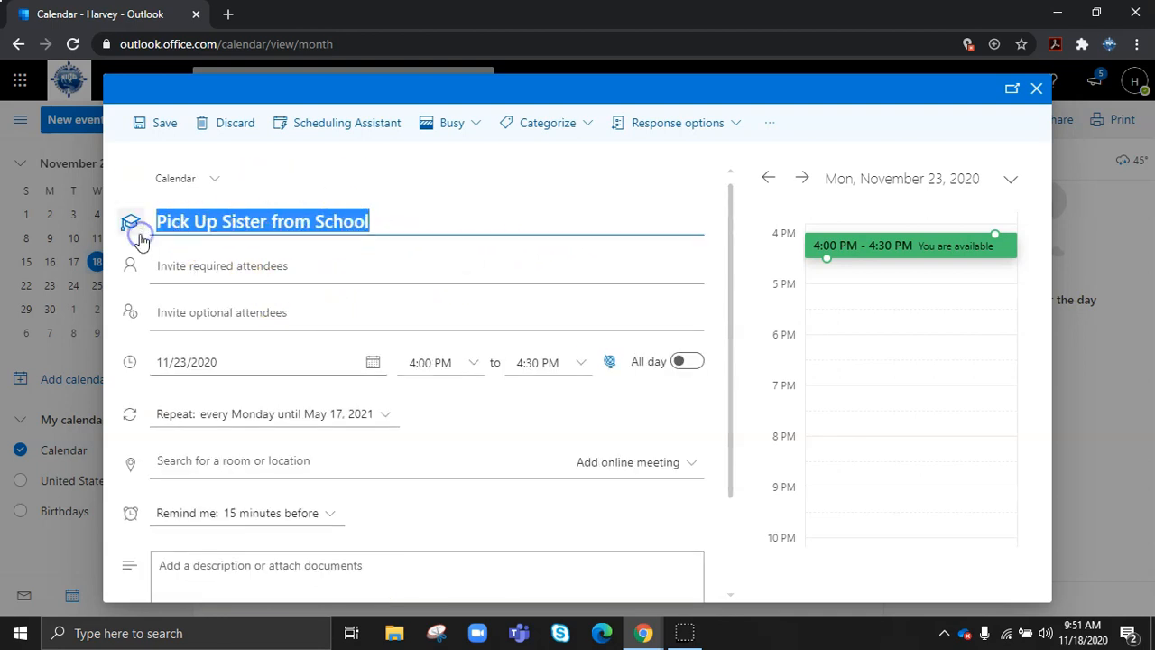
pyautogui.press('BackSpace')
pyautogui.write('Meet w/ H')
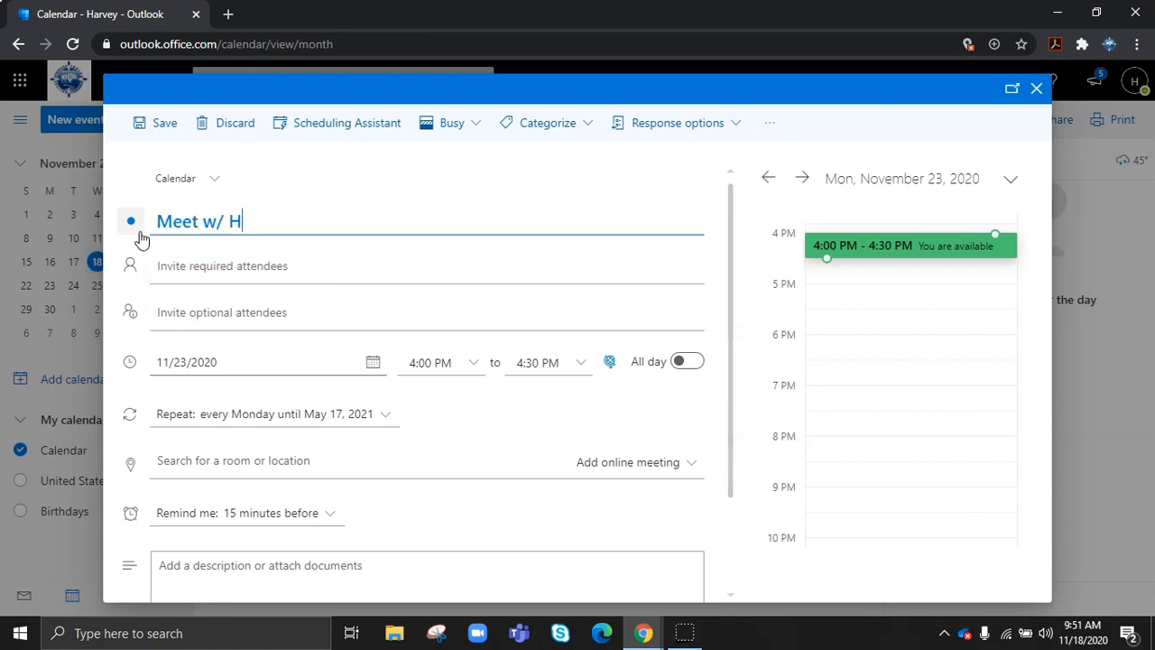
pyautogui.click(256, 264)
pyautogui.write('HANK')
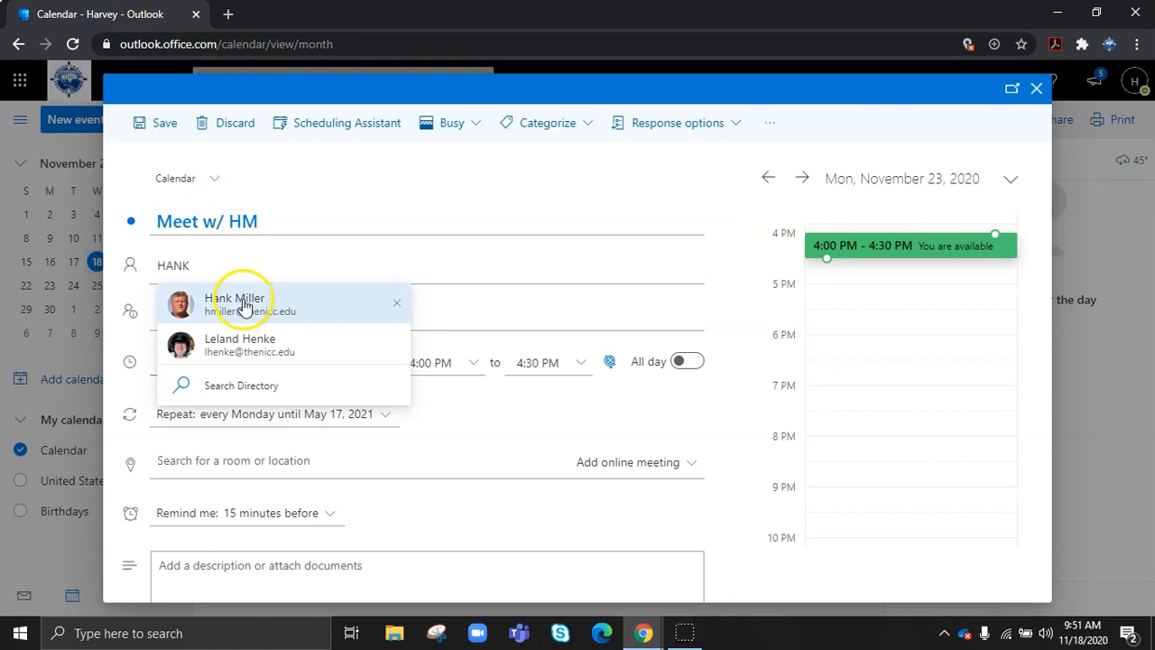
pyautogui.click(244, 299)
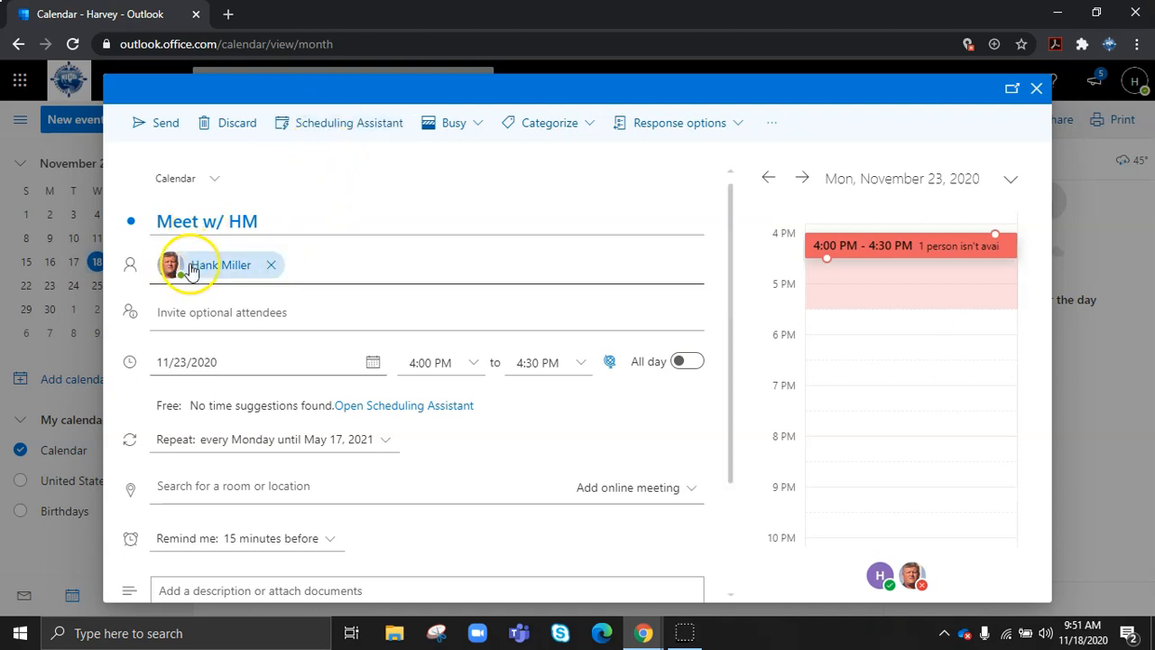
# - In the Scheduling Assistant, move the meeting to Tuesday 11/24/2020, 9:00–9:30 AM, when everyone is free
pyautogui.click(327, 136)
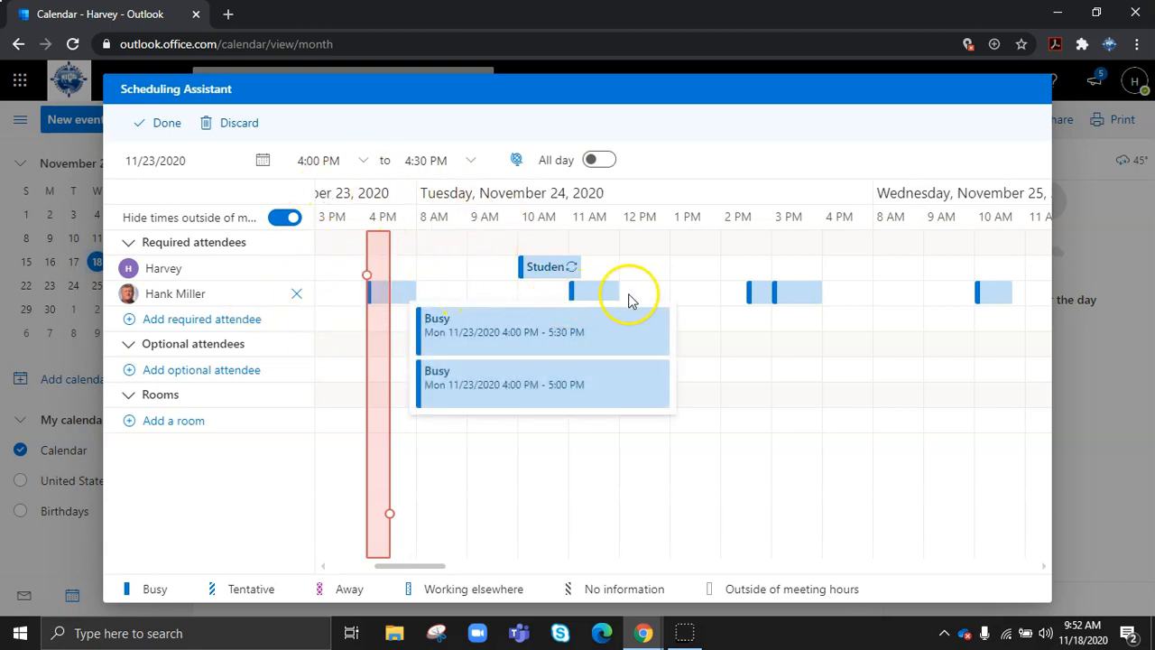
pyautogui.moveTo(544, 275)
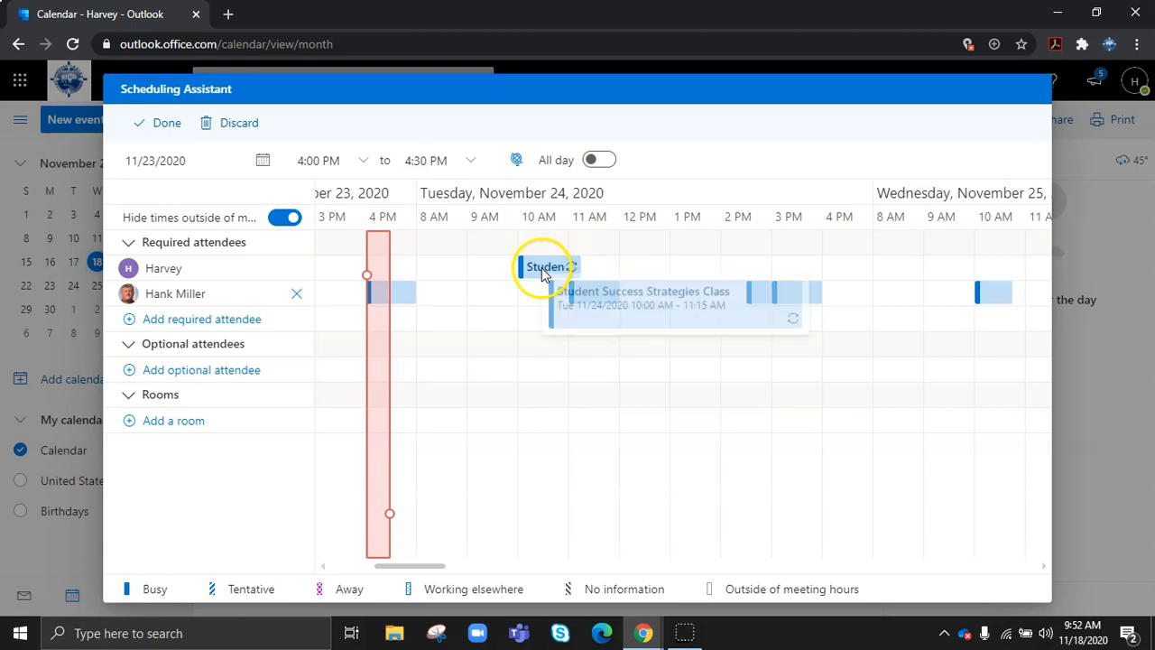
pyautogui.moveTo(381, 253); pyautogui.dragTo(488, 259)
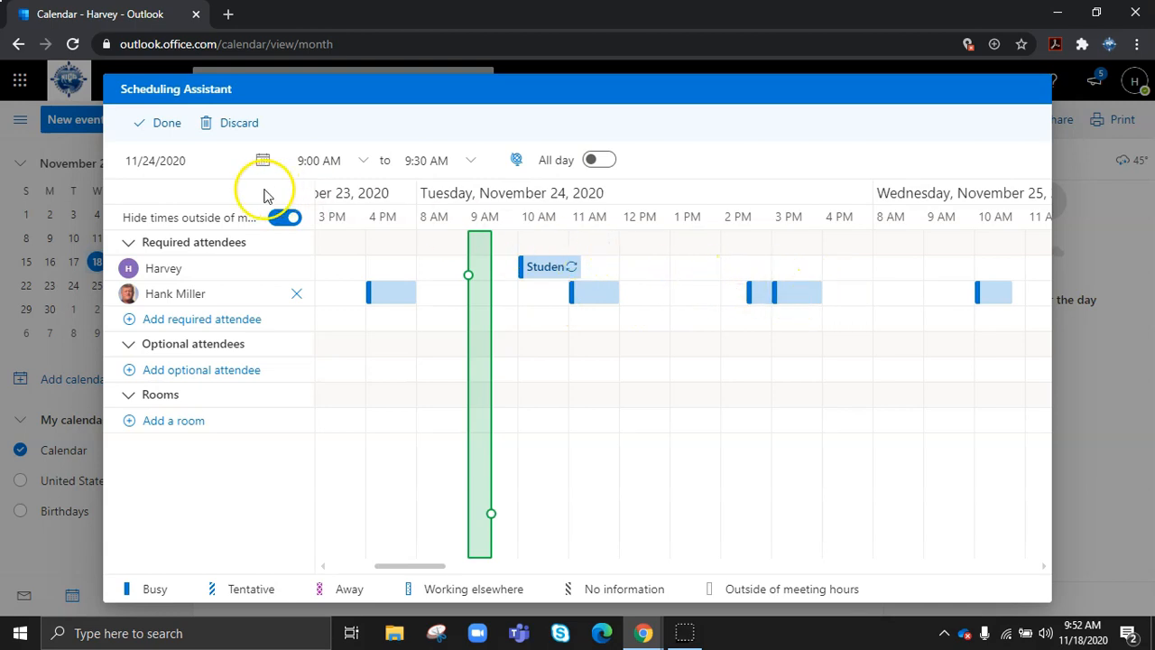
pyautogui.click(154, 131)
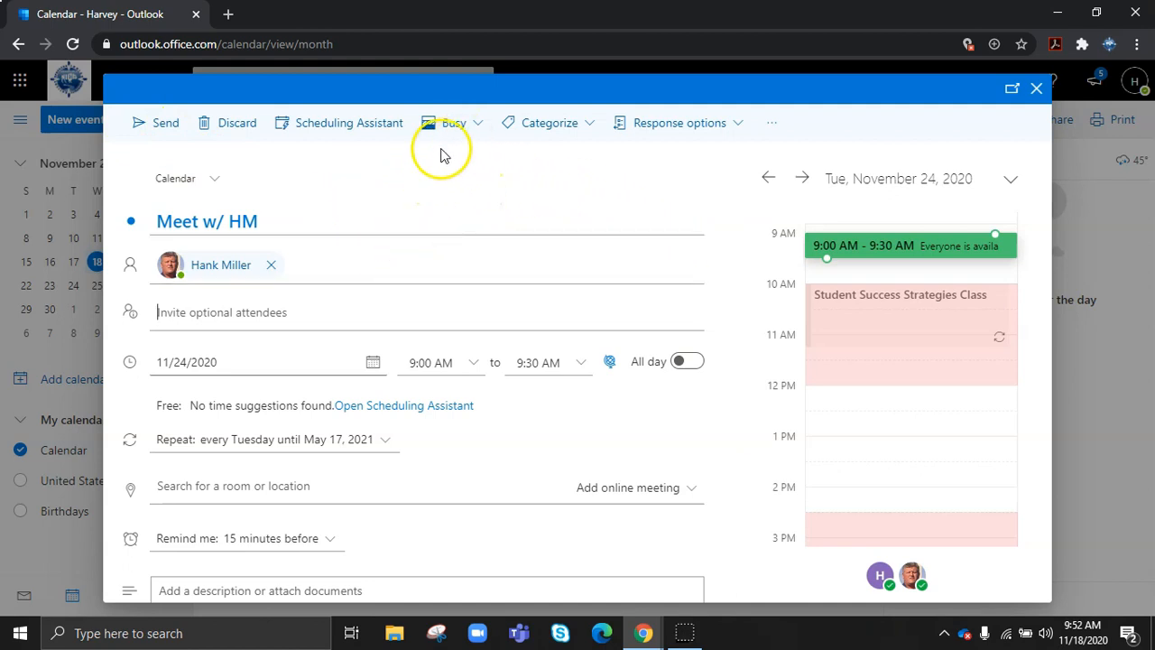
# - Look over the Show as and Categorize options, then discard the Meet w/ HM event
pyautogui.click(478, 126)
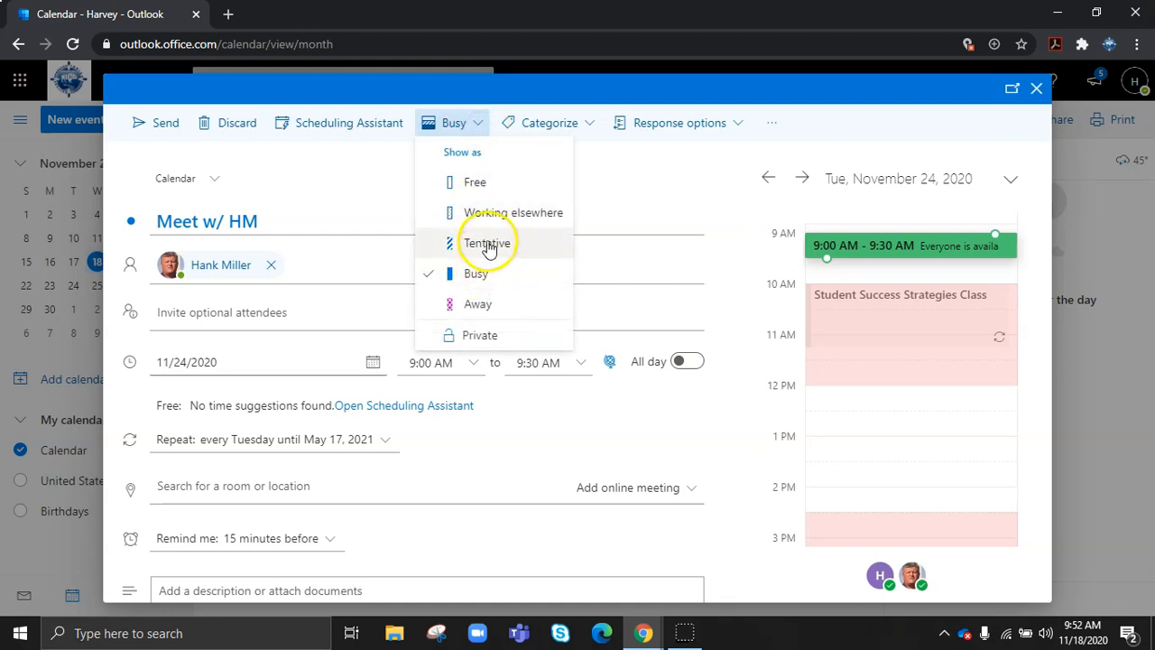
pyautogui.click(593, 124)
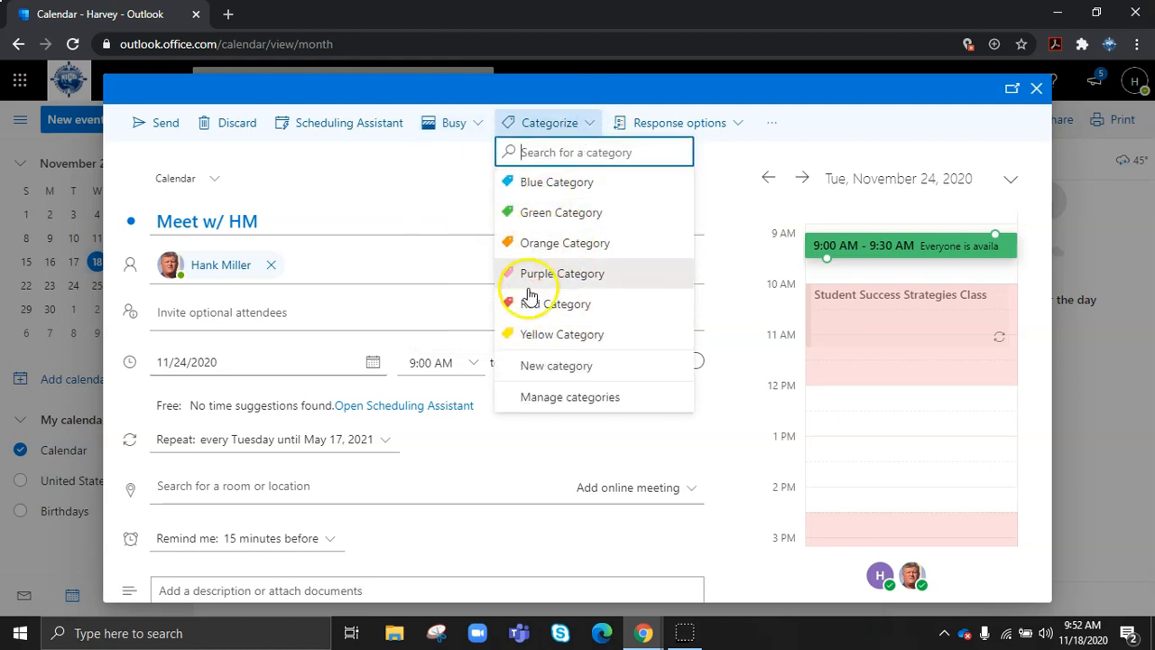
pyautogui.click(403, 175)
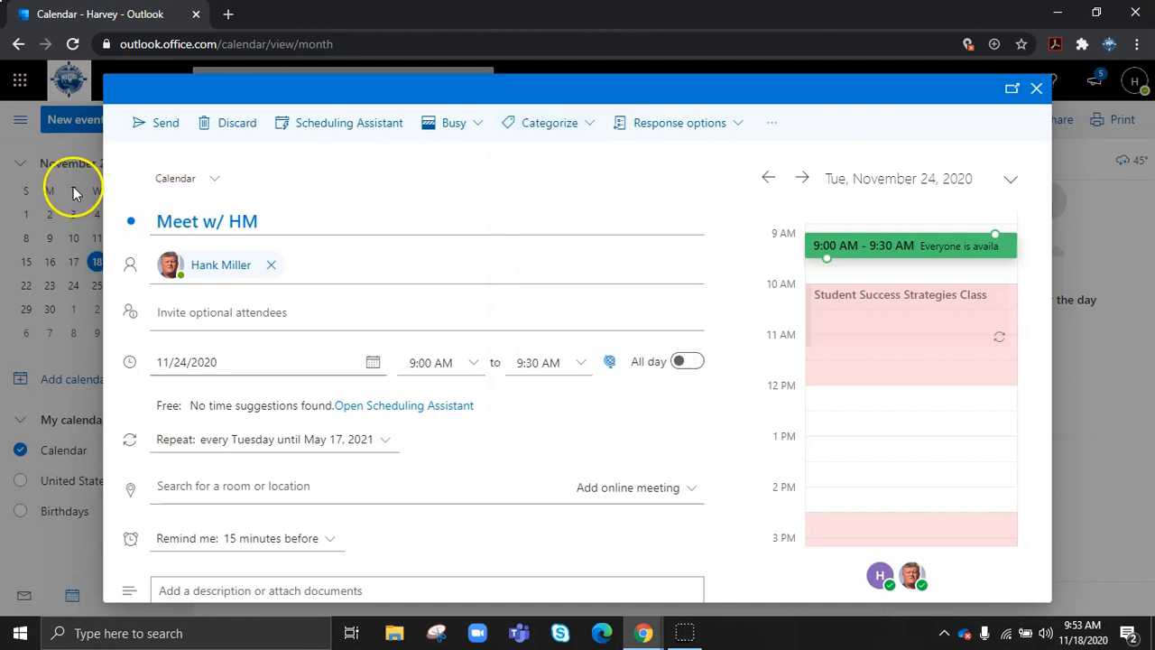
pyautogui.click(1034, 91)
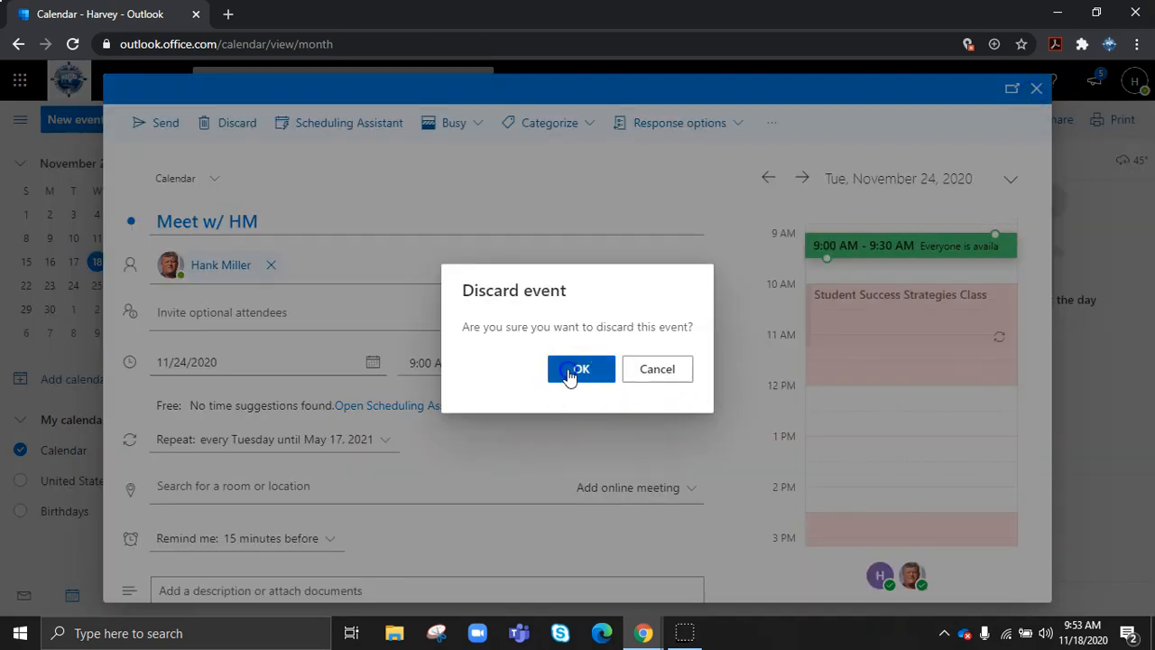
pyautogui.click(574, 369)
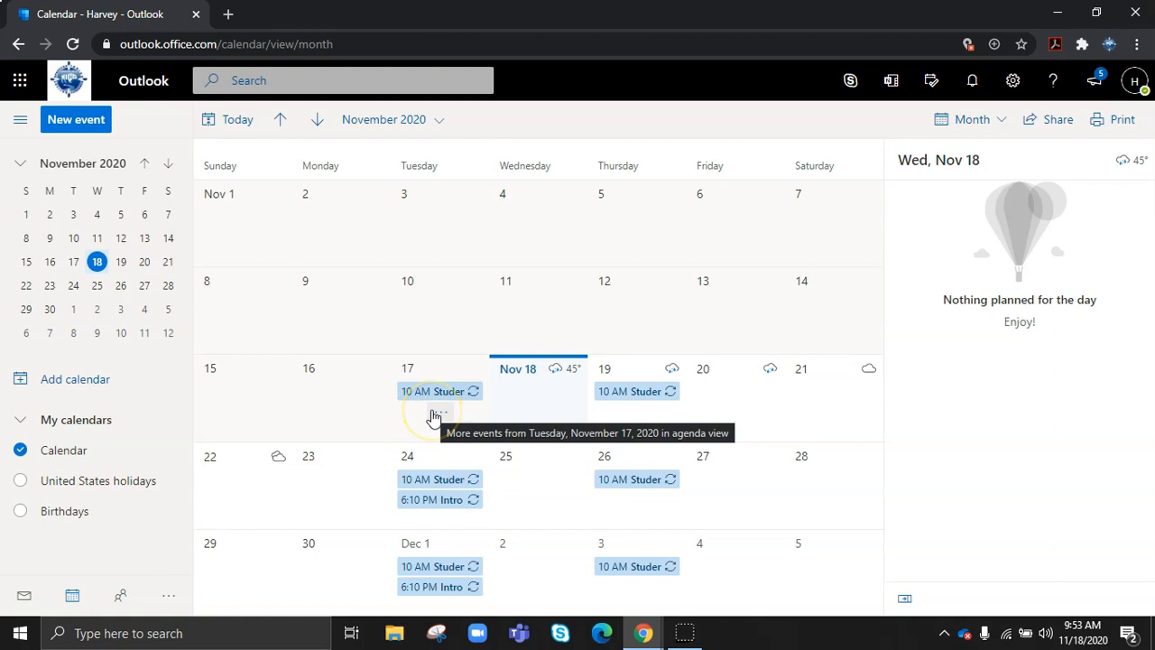
# - On Nov 17, preview the Student Success Strategies Class and Meeting w/ HD & MM details
pyautogui.click(412, 425)
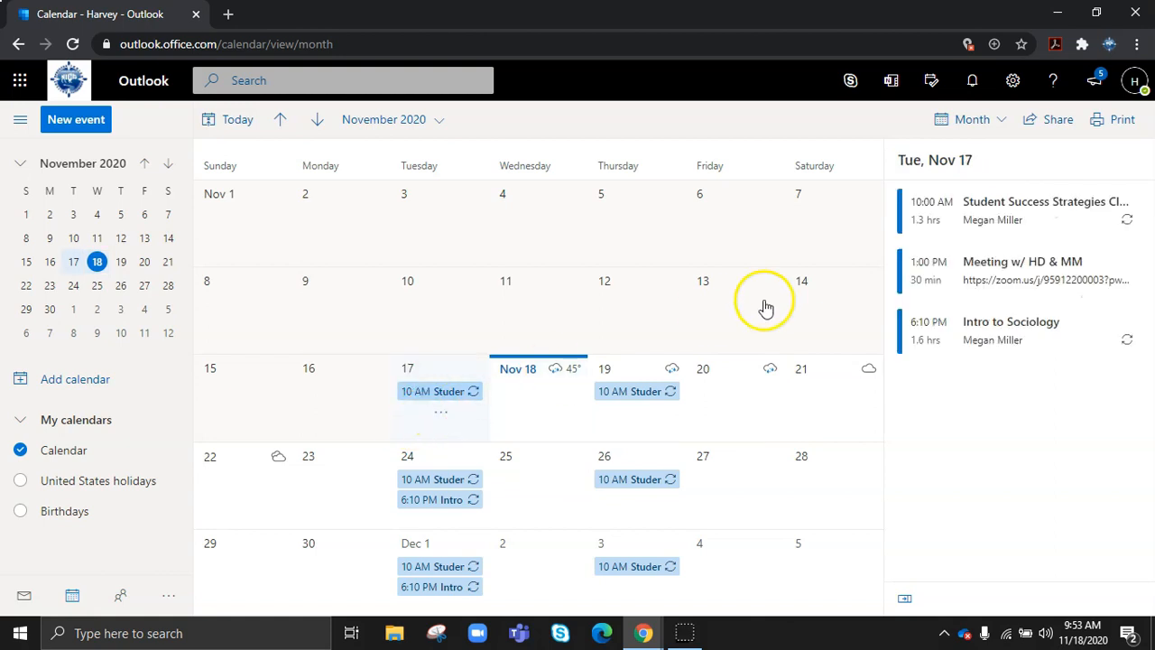
pyautogui.click(1032, 223)
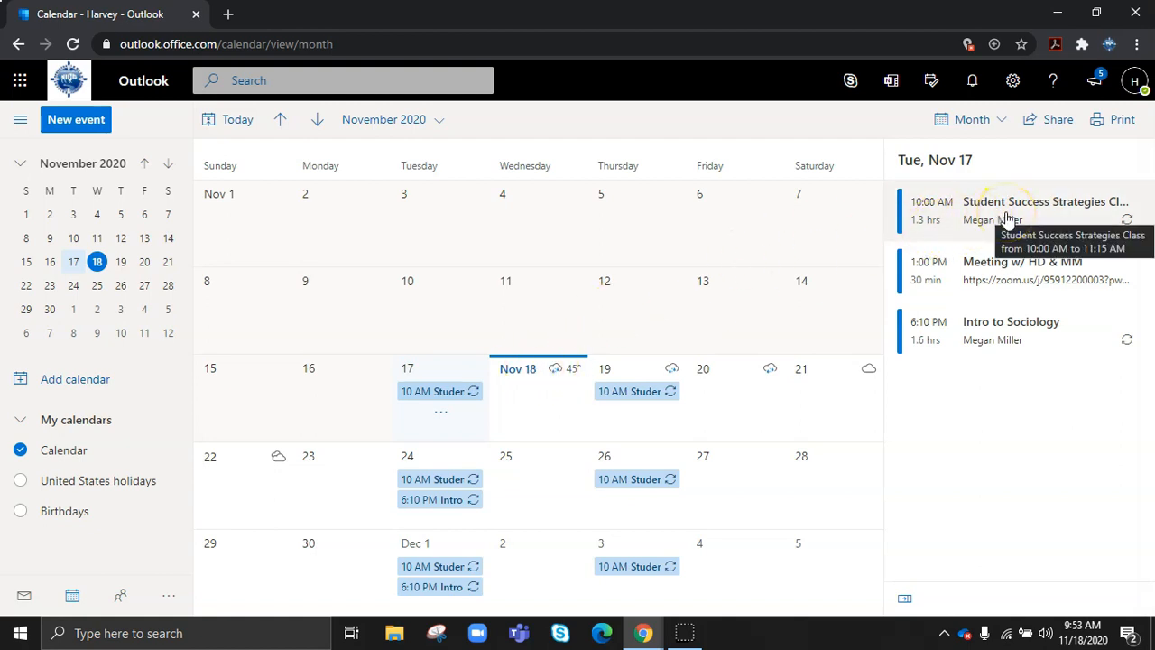
pyautogui.click(1006, 216)
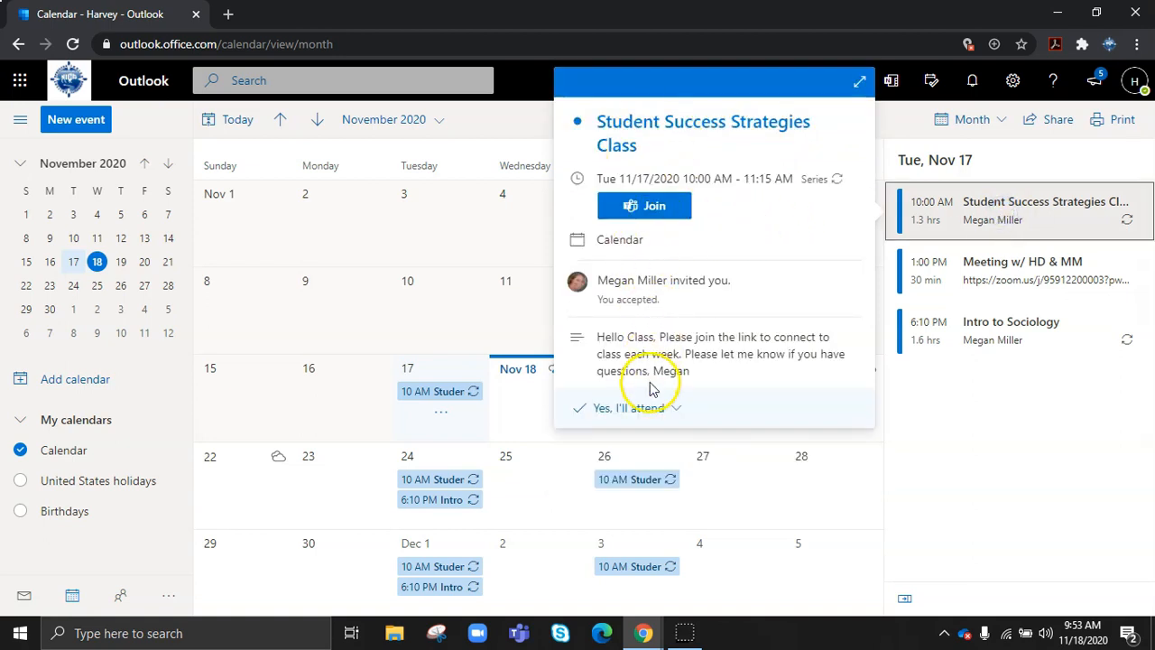
pyautogui.click(636, 217)
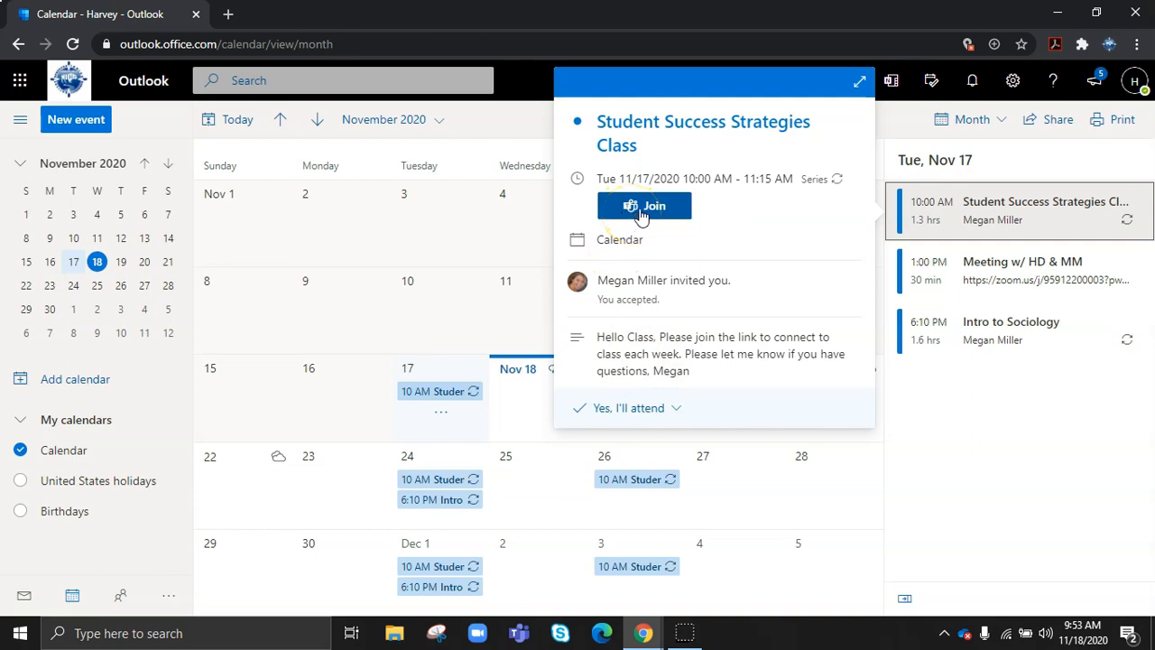
pyautogui.click(1025, 453)
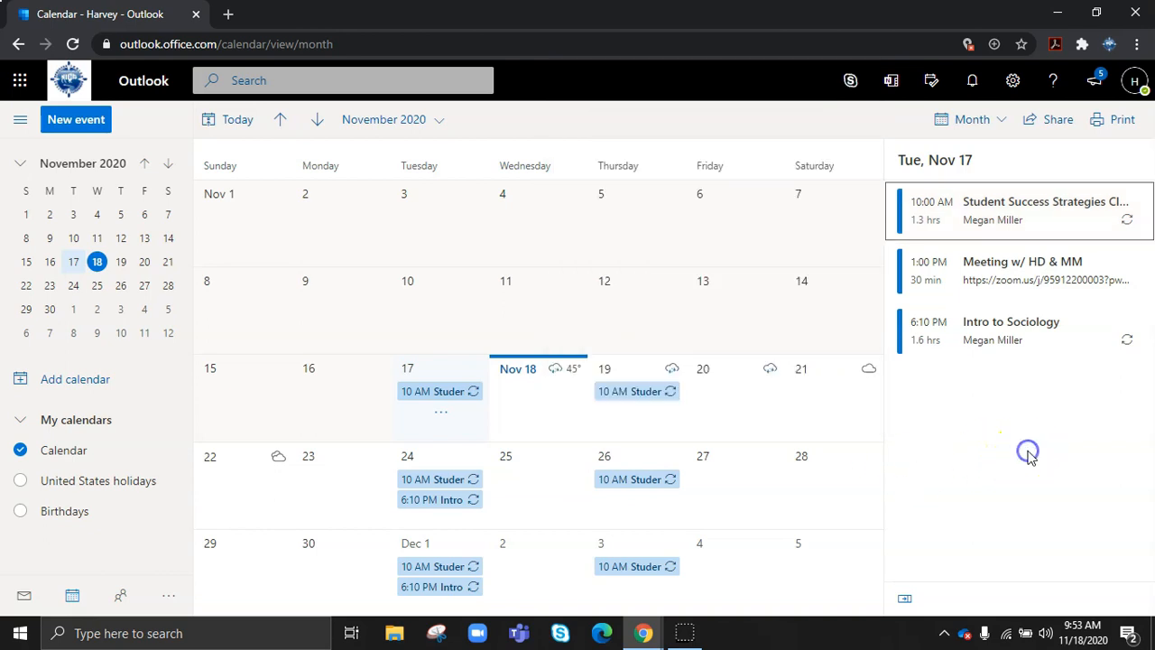
pyautogui.click(998, 281)
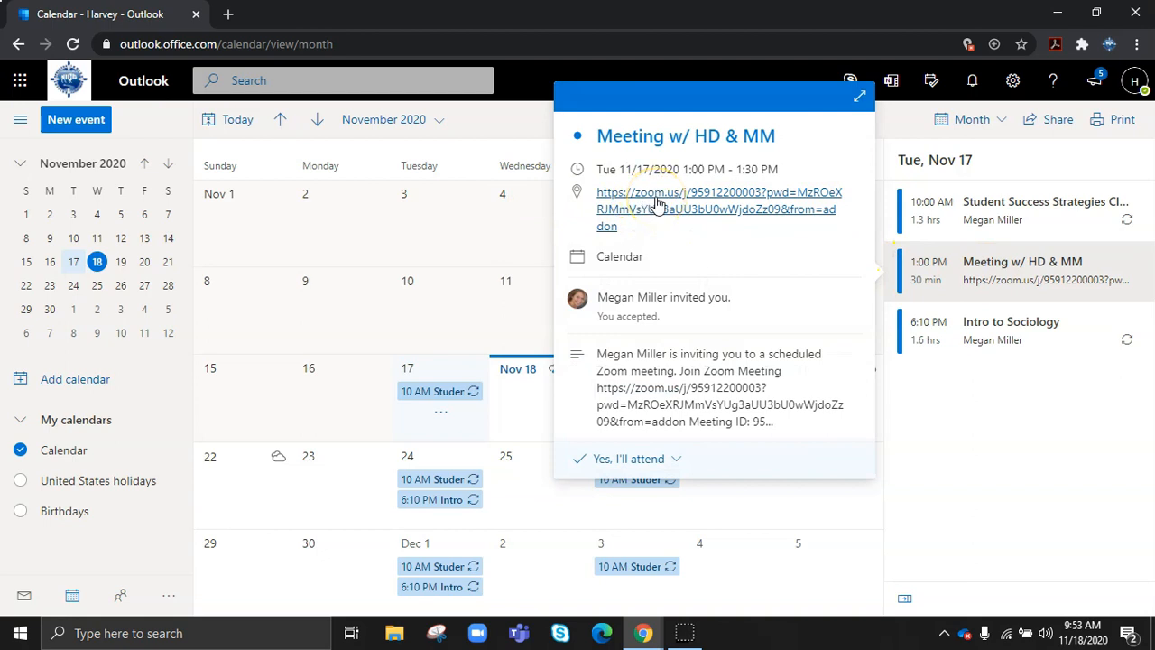
pyautogui.click(997, 446)
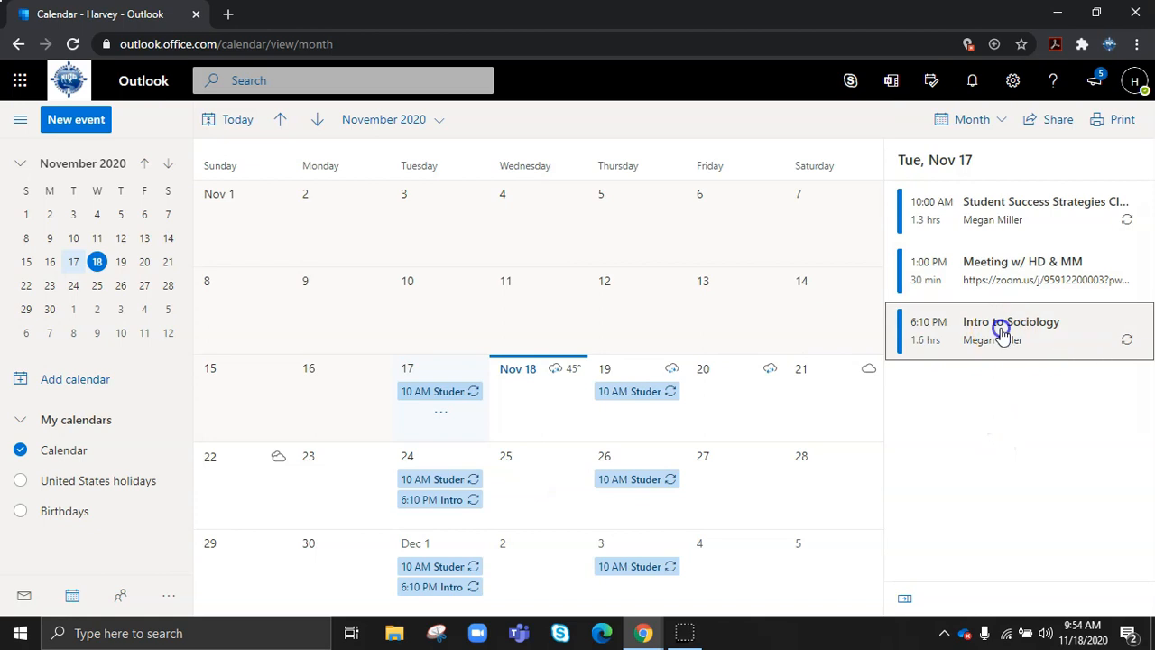
# - Preview Intro to Sociology, then open the full event
pyautogui.click(1002, 332)
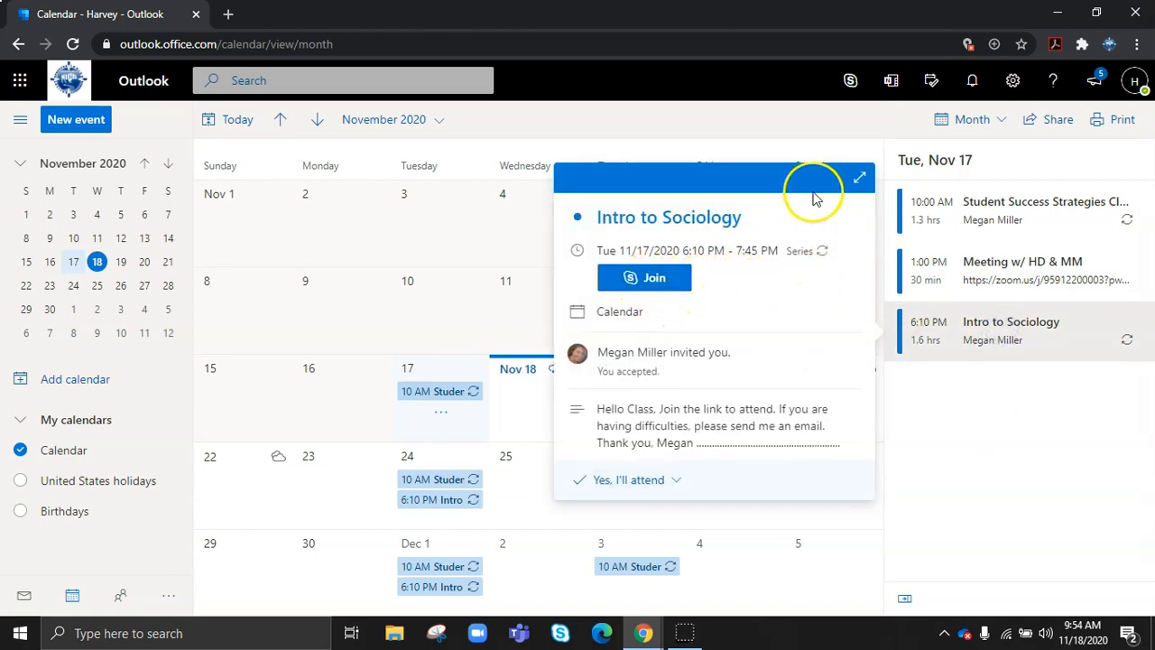
pyautogui.click(947, 410)
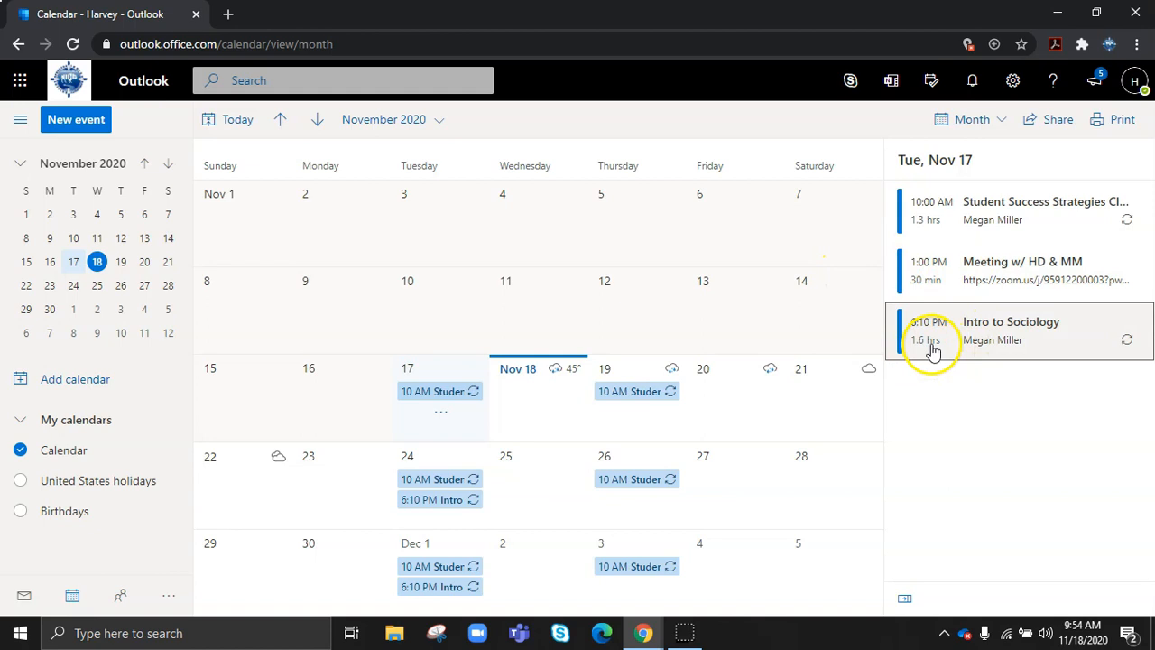
pyautogui.click(934, 347)
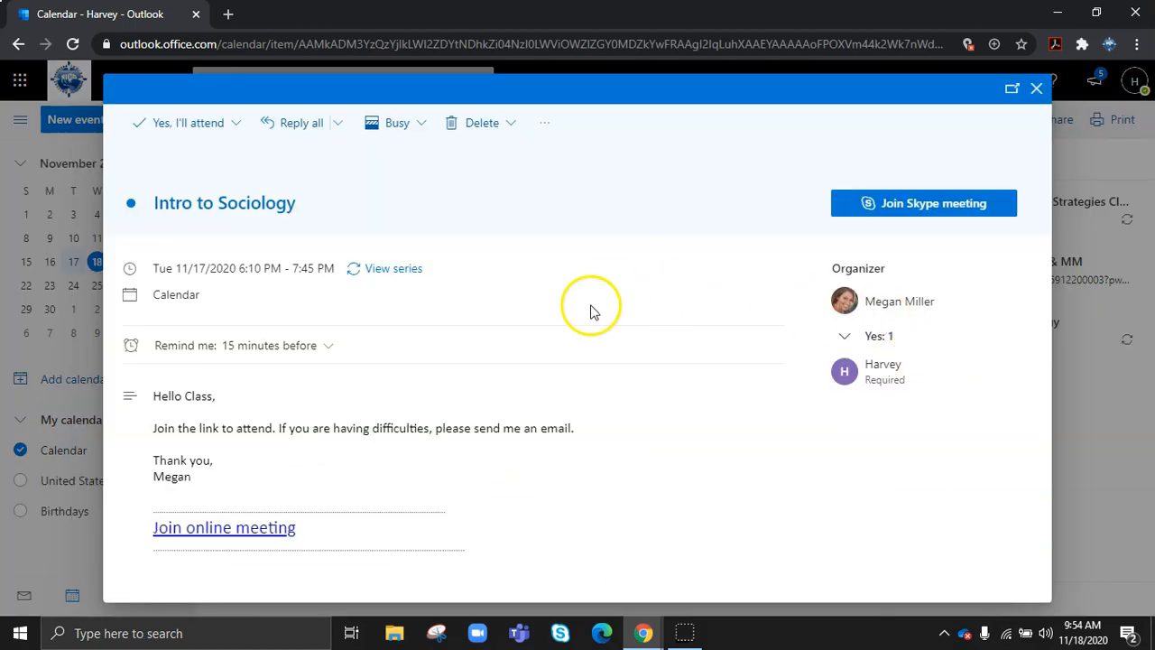